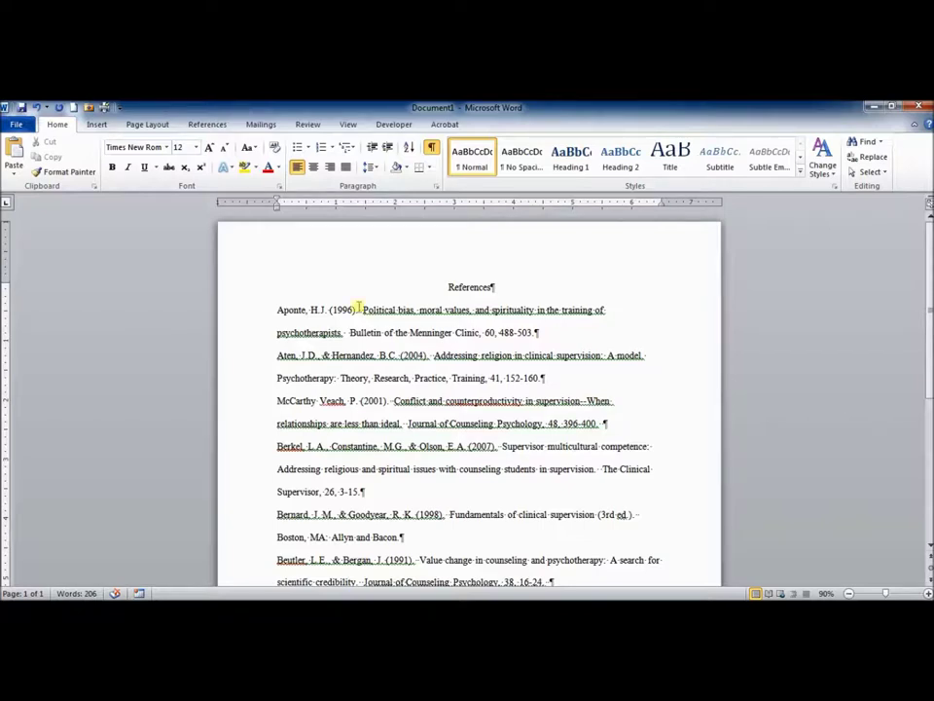
pyautogui.moveTo(444, 286); pyautogui.dragTo(507, 290)
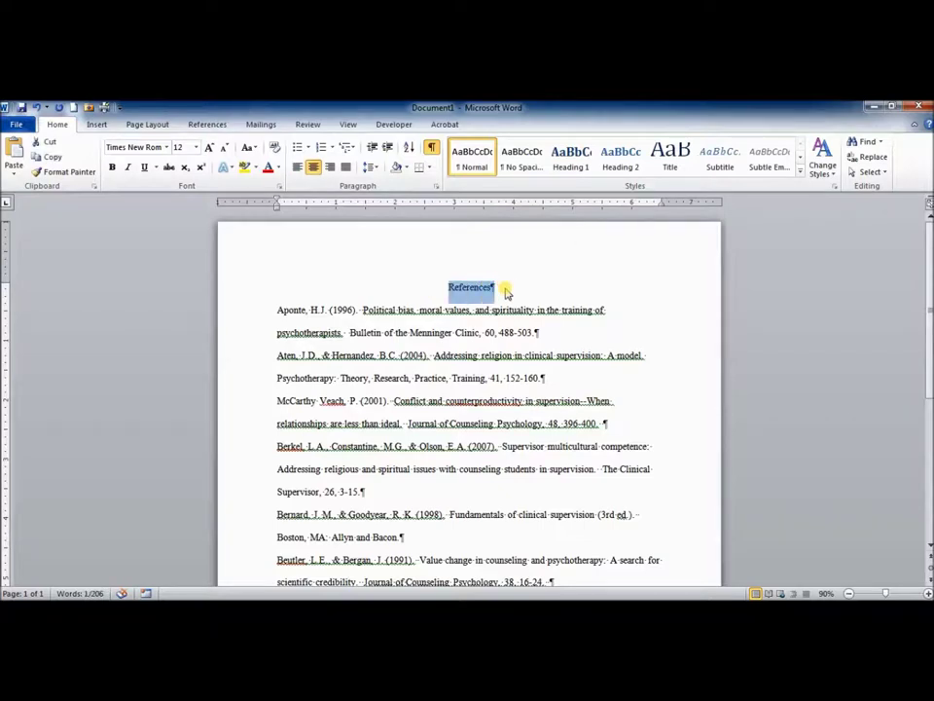
pyautogui.click(503, 289)
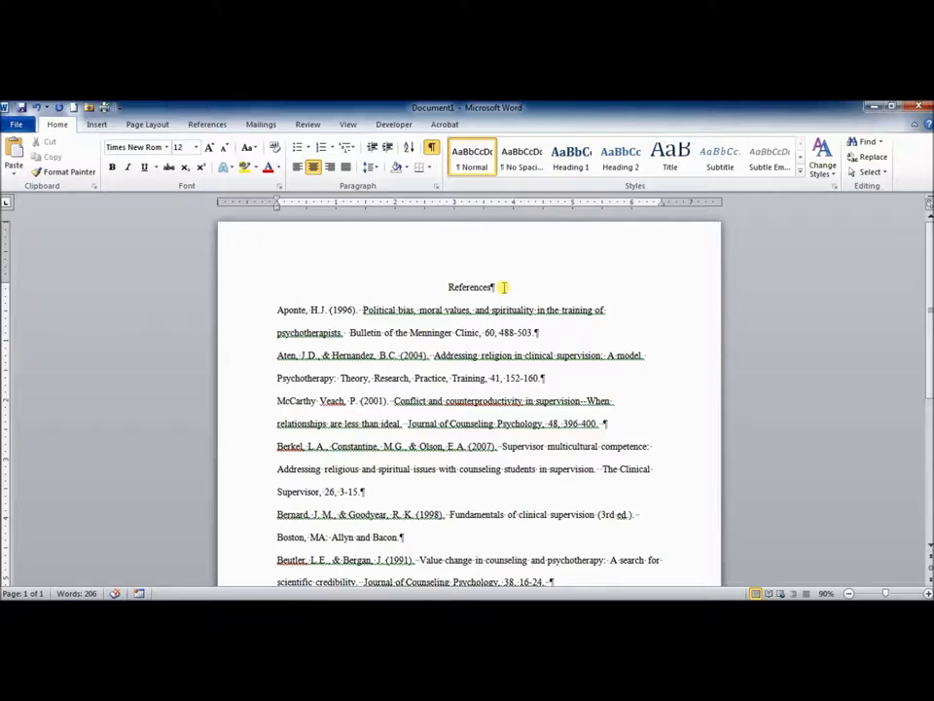
pyautogui.moveTo(504, 287); pyautogui.dragTo(434, 290)
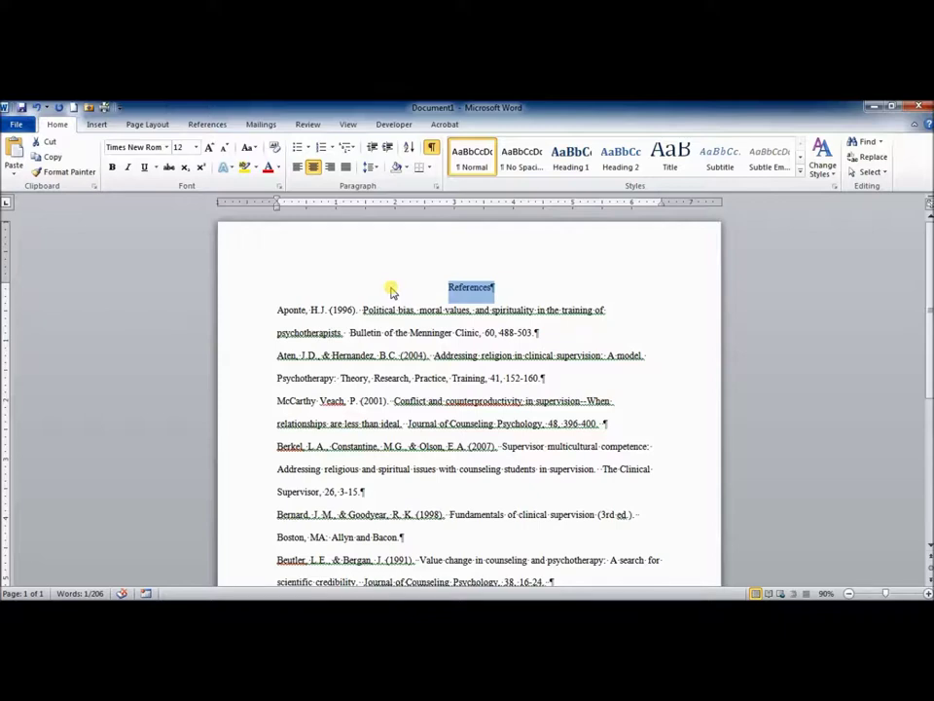
pyautogui.click(391, 290)
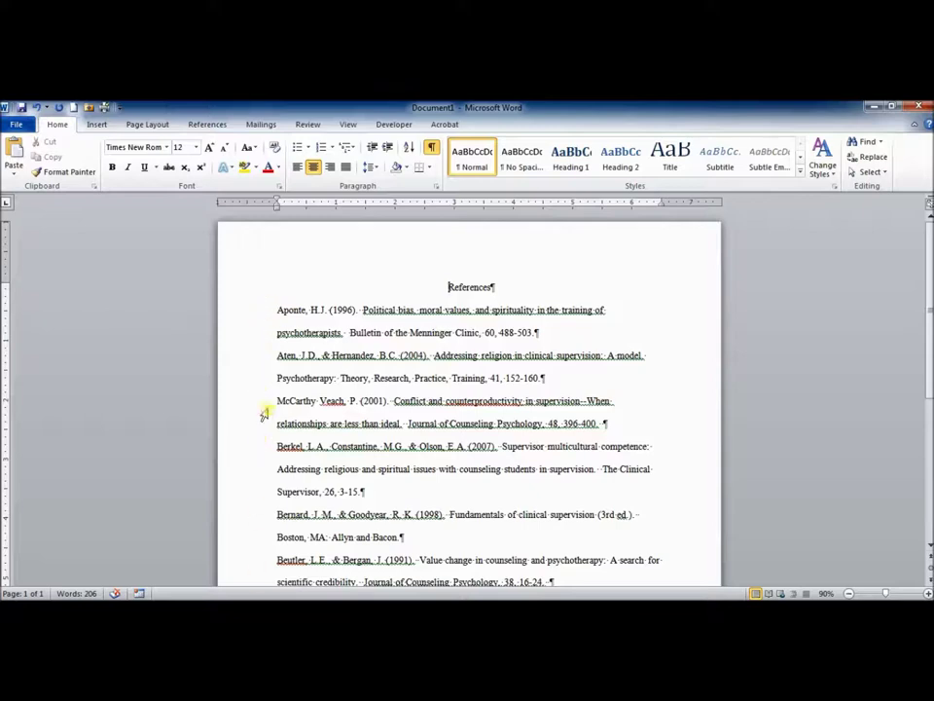
pyautogui.scroll(-1, 827, 401)
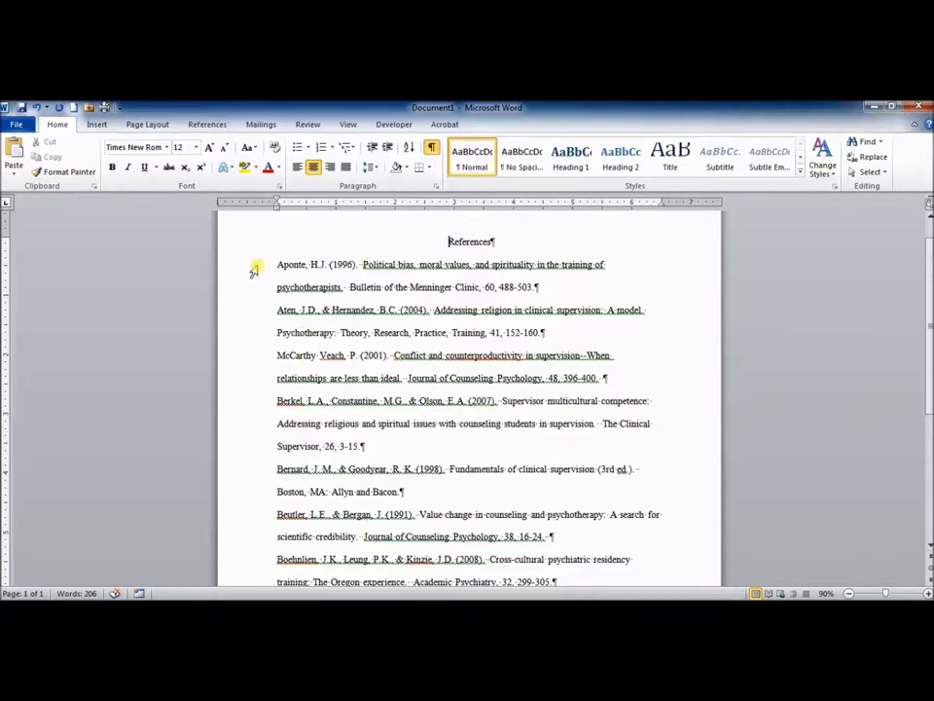
pyautogui.moveTo(253, 270); pyautogui.dragTo(271, 573)
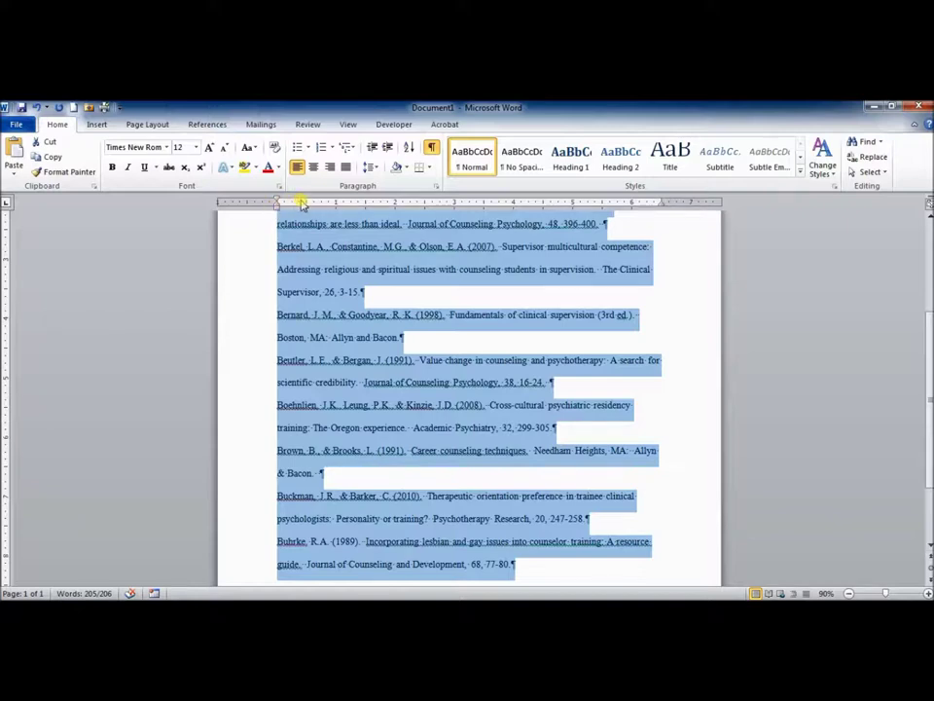
# Show the ruler and drag the Hanging Indent marker right to indent each entry's continuation lines.
pyautogui.click(347, 124)
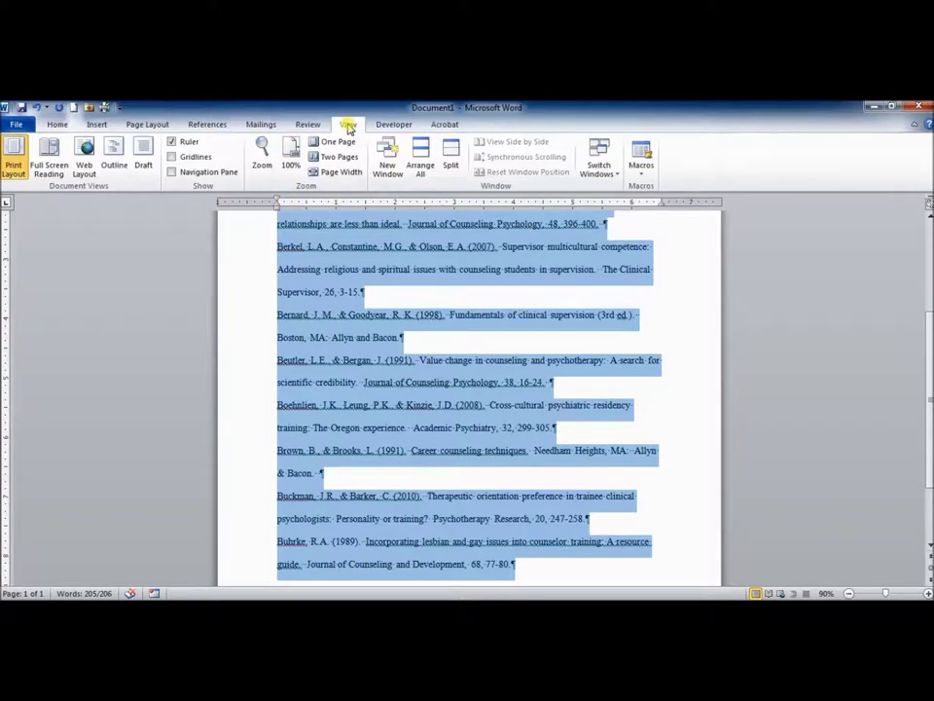
pyautogui.click(171, 142)
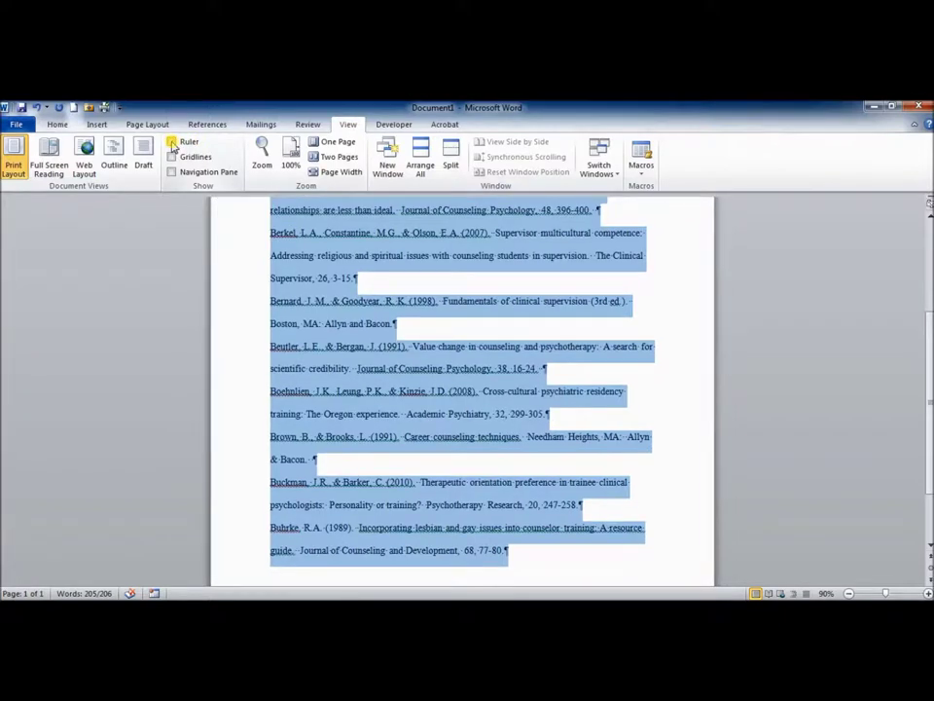
pyautogui.click(172, 142)
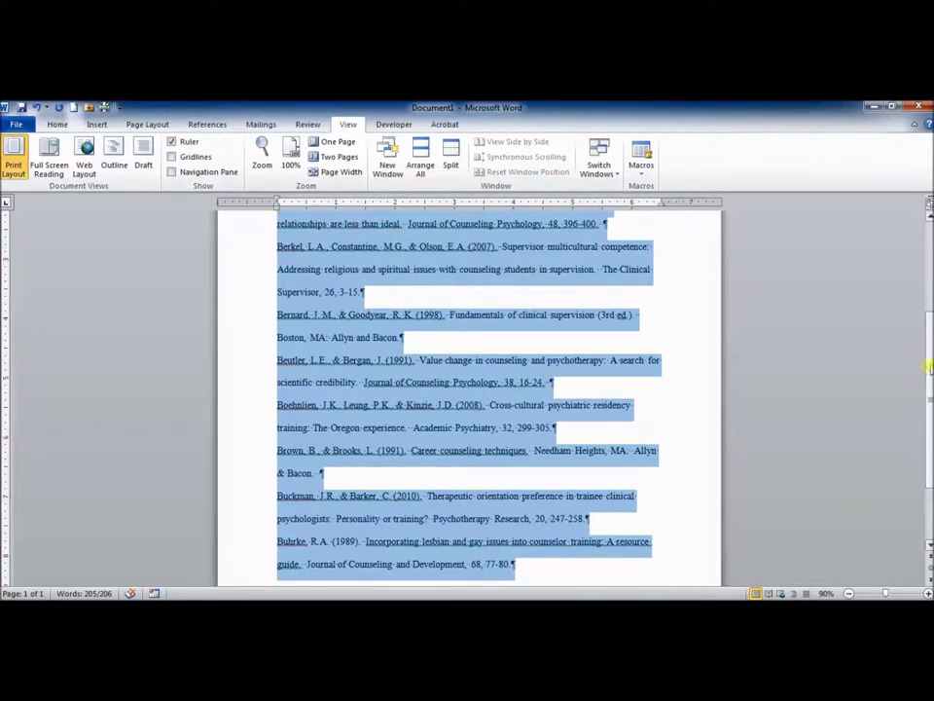
pyautogui.moveTo(929, 360); pyautogui.dragTo(923, 250)
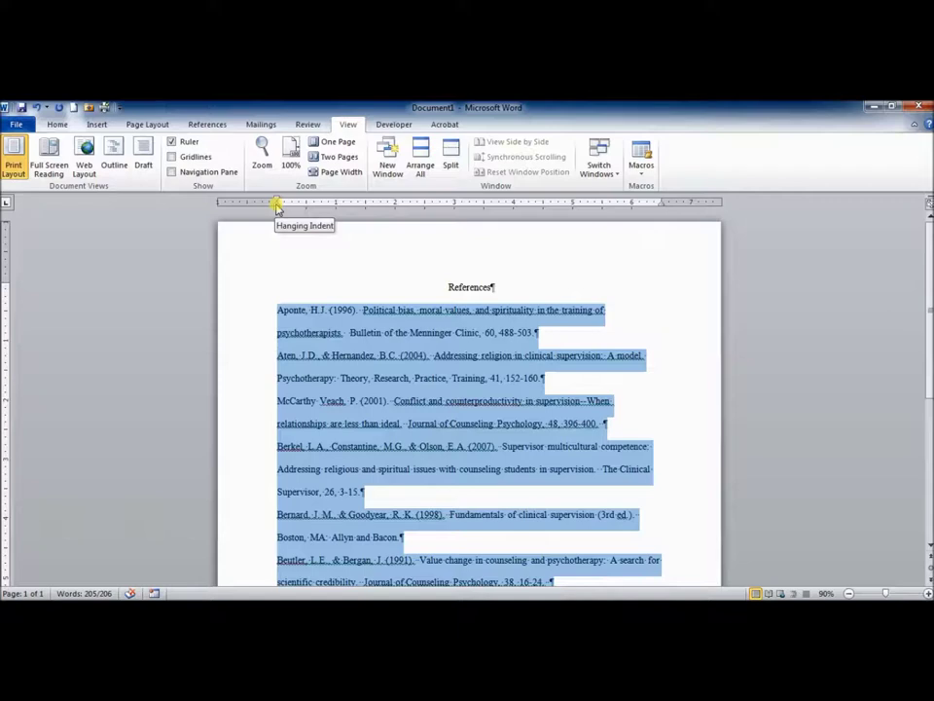
pyautogui.moveTo(277, 206); pyautogui.dragTo(305, 206)
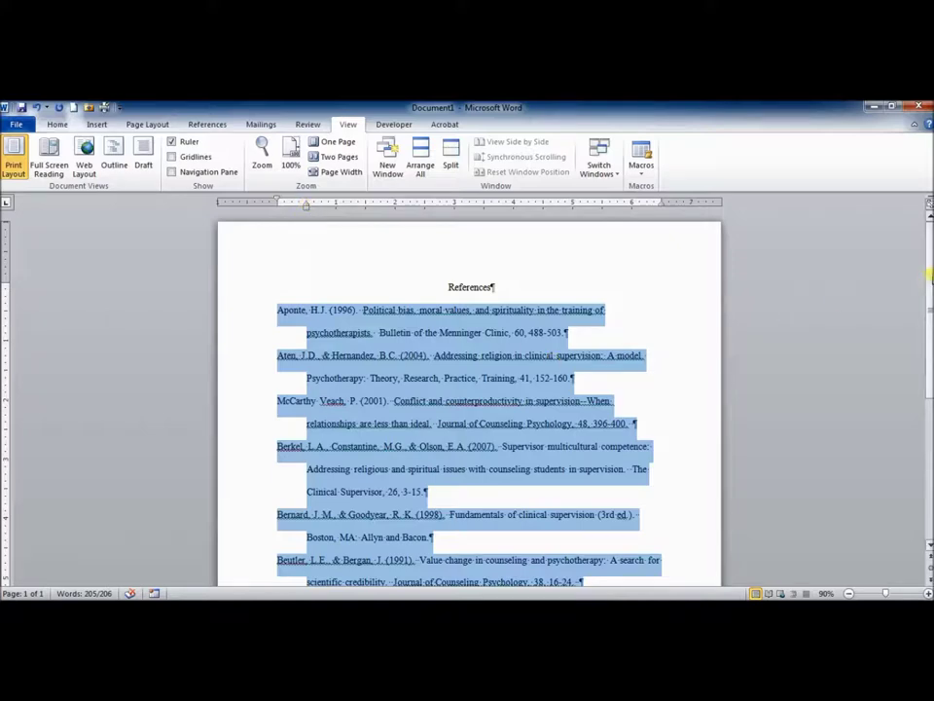
pyautogui.moveTo(929, 292)
pyautogui.mouseDown()
pyautogui.moveTo(930, 365)
pyautogui.moveTo(929, 303)
pyautogui.mouseUp()
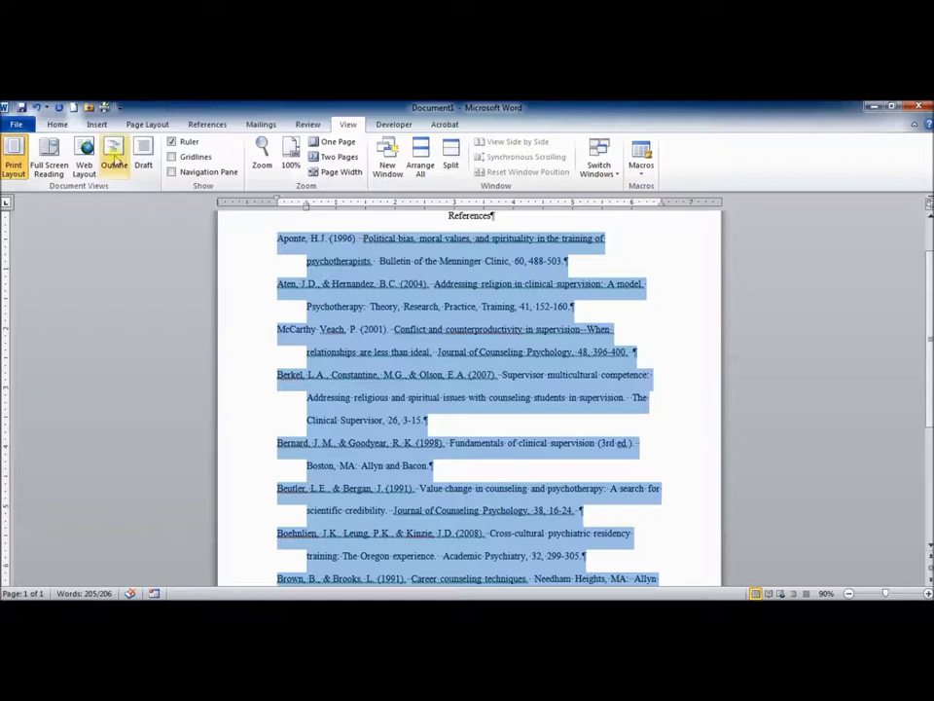
# Undo the ruler-made hanging indent from the Home tab, then bring up the Paragraph settings dialog.
pyautogui.click(58, 125)
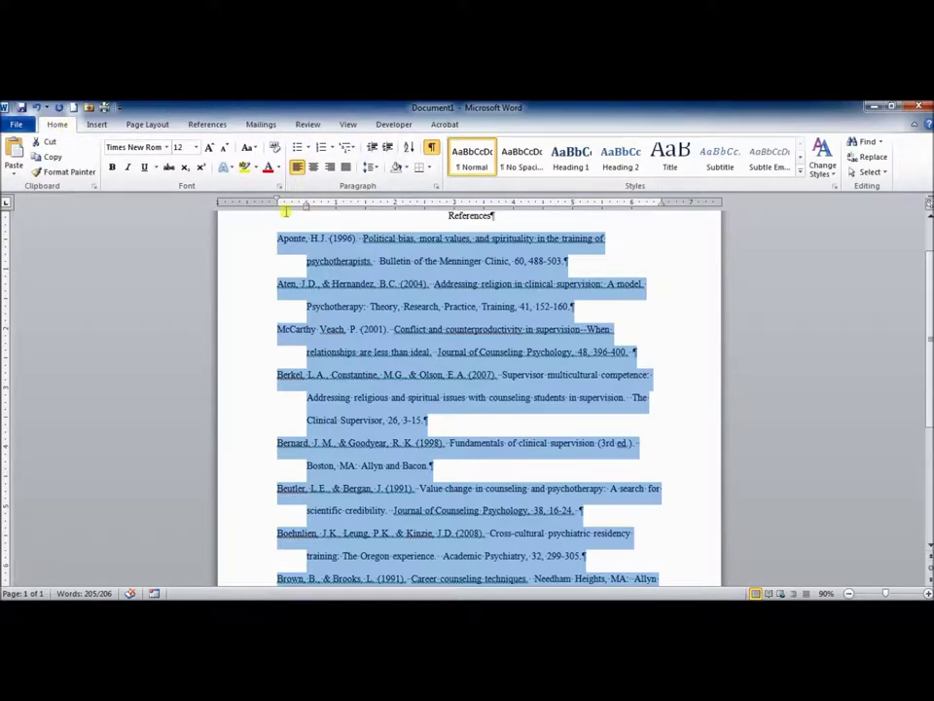
pyautogui.click(35, 107)
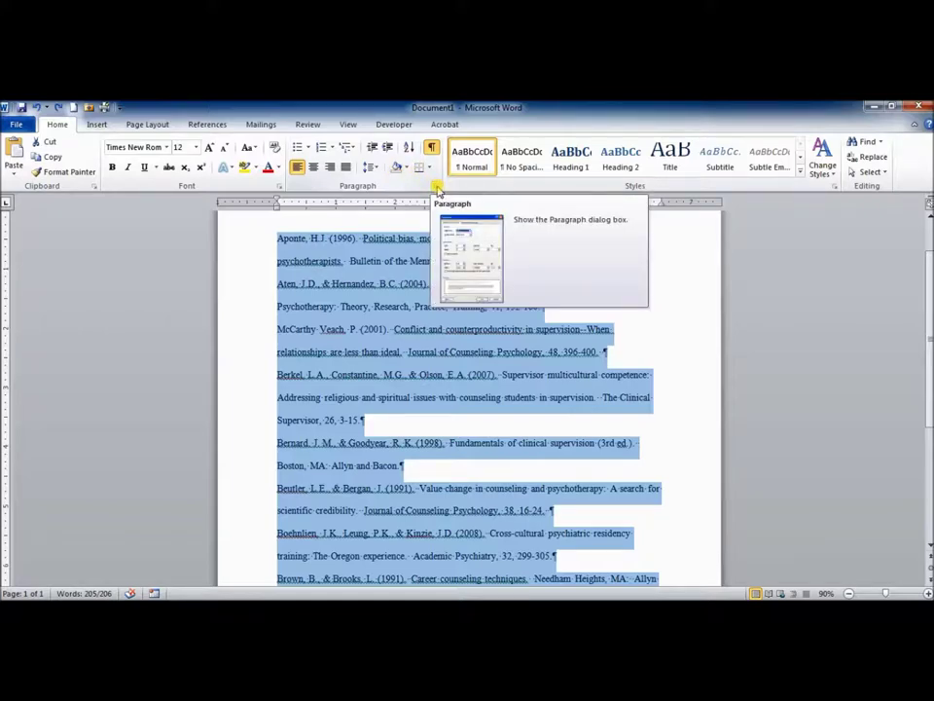
pyautogui.click(437, 188)
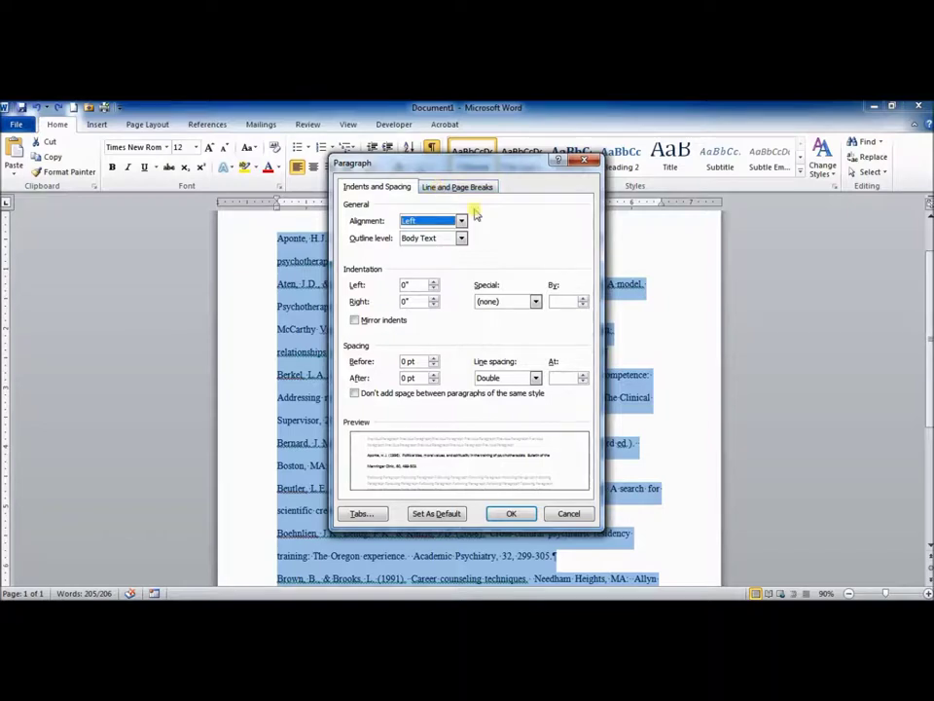
# Set Special indentation to Hanging by 0.5" for all reference entries.
pyautogui.click(535, 301)
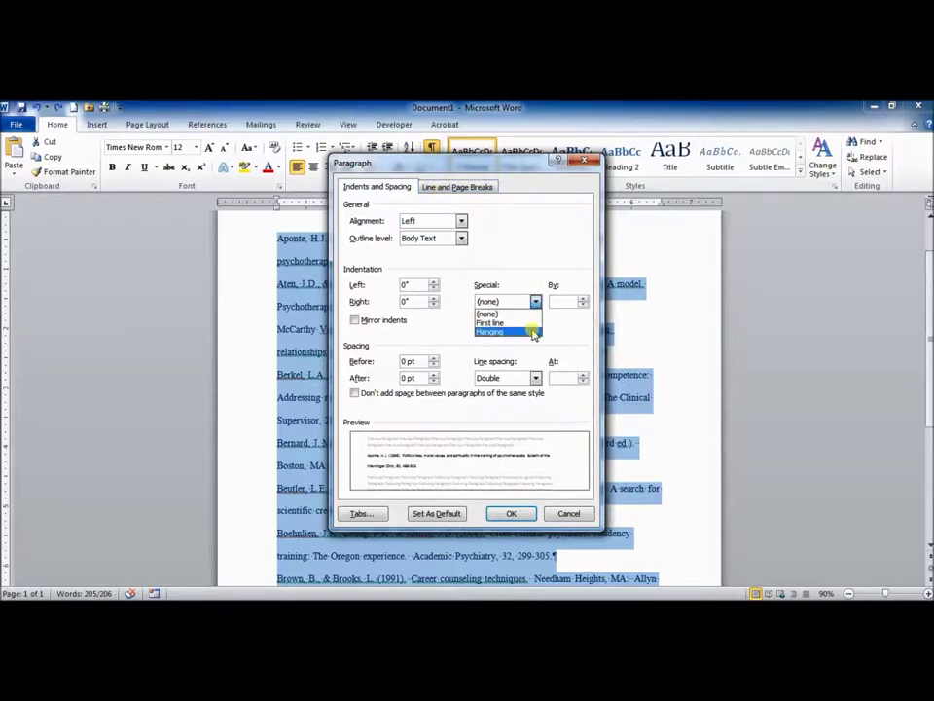
pyautogui.click(533, 332)
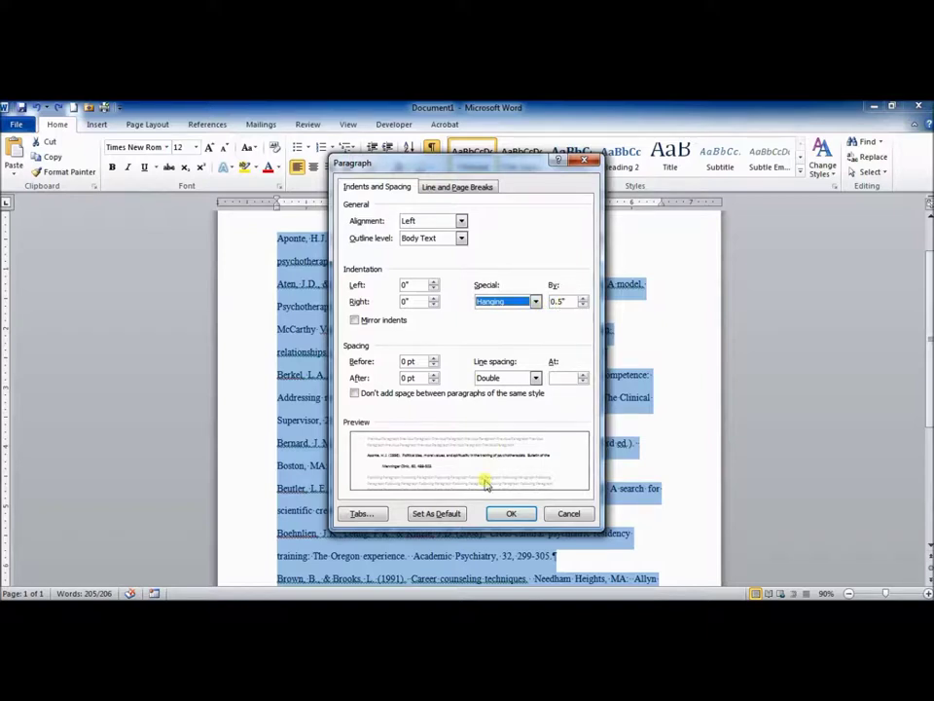
pyautogui.click(505, 513)
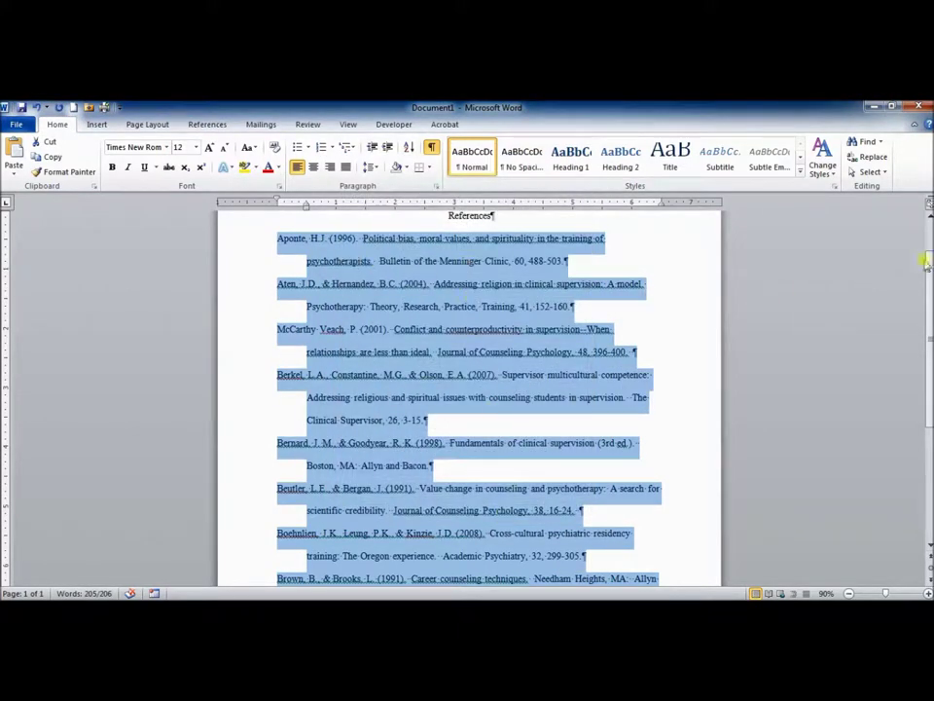
pyautogui.moveTo(925, 259)
pyautogui.mouseDown()
pyautogui.moveTo(928, 239)
pyautogui.moveTo(929, 306)
pyautogui.moveTo(930, 241)
pyautogui.mouseUp()
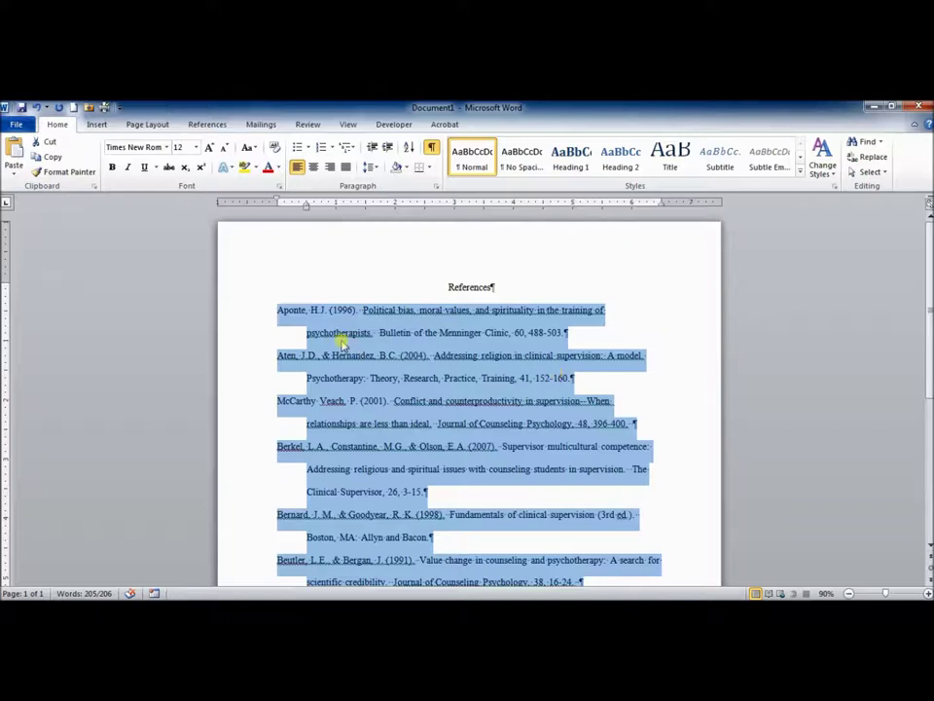
pyautogui.click(386, 332)
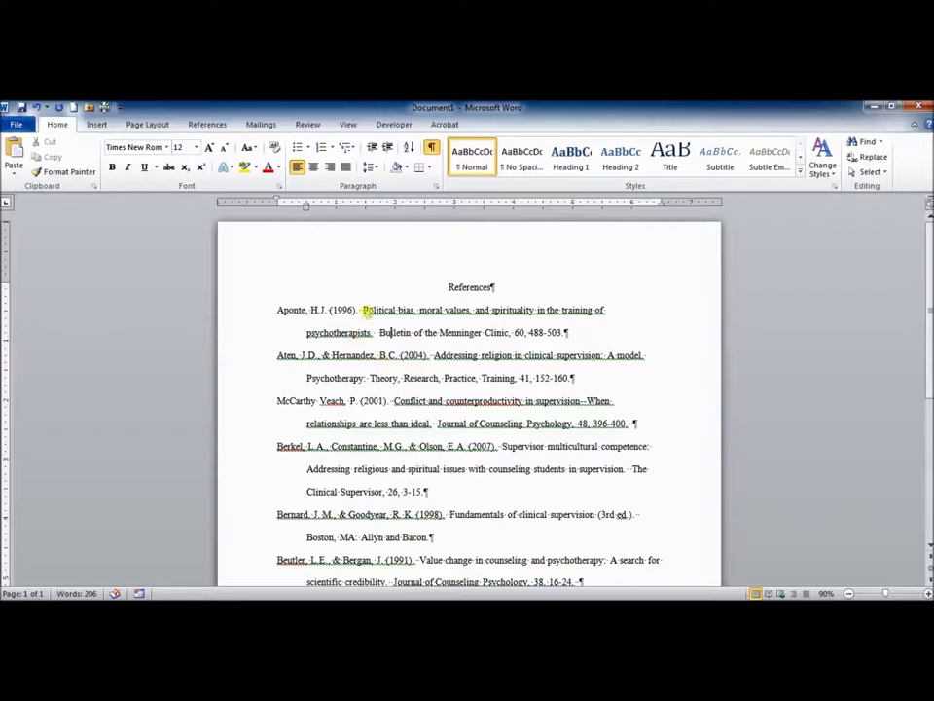
# Italicize the journal titles Bulletin of the Menninger Clinic and Psychotherapy: Theory, Research, Practice, Training.
pyautogui.moveTo(363, 309); pyautogui.dragTo(369, 333)
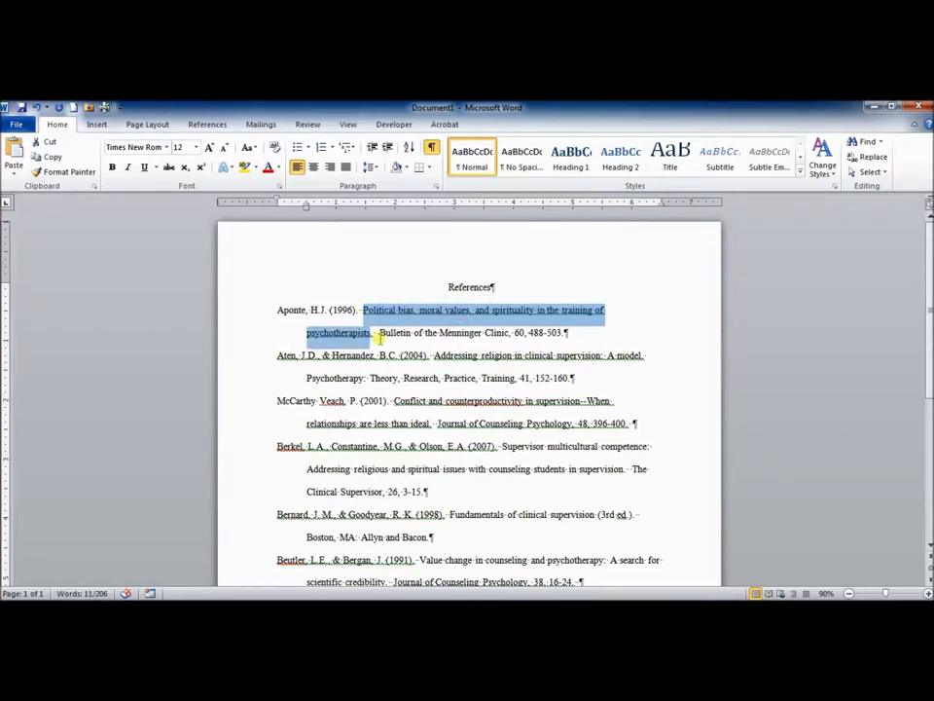
pyautogui.moveTo(362, 309)
pyautogui.moveTo(604, 356); pyautogui.dragTo(609, 356)
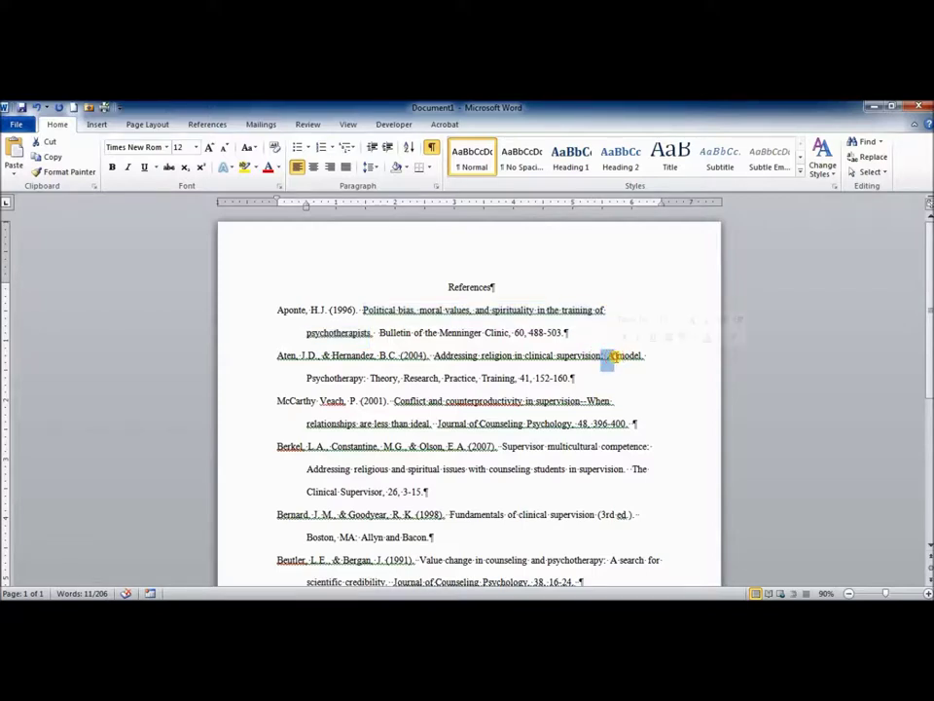
pyautogui.click(575, 331)
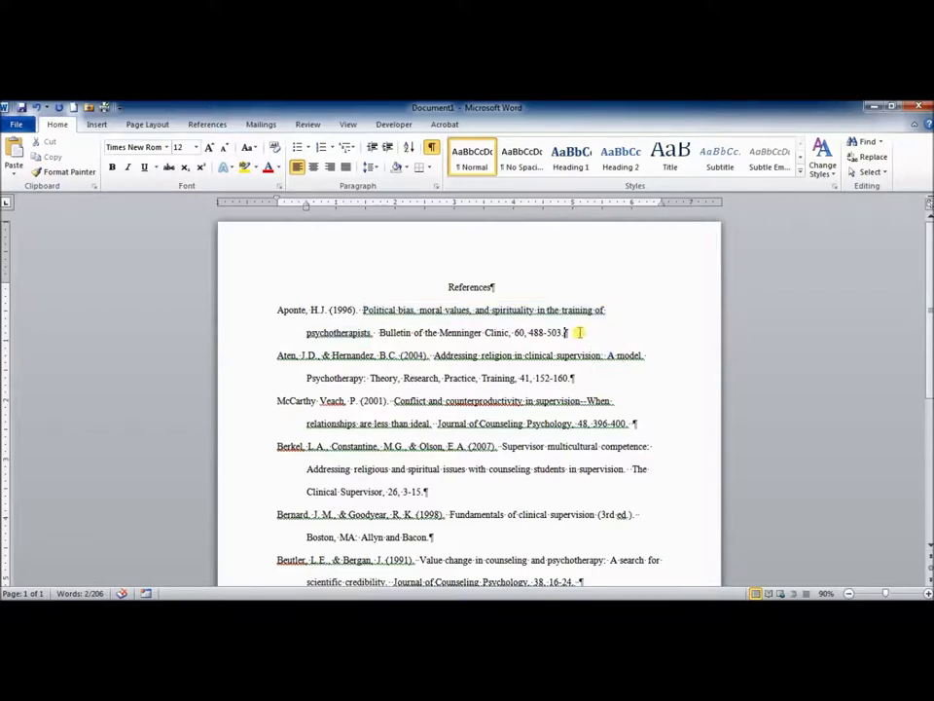
pyautogui.click(377, 332)
pyautogui.moveTo(378, 332); pyautogui.dragTo(499, 333)
pyautogui.hotkey('ctrl', 'i')
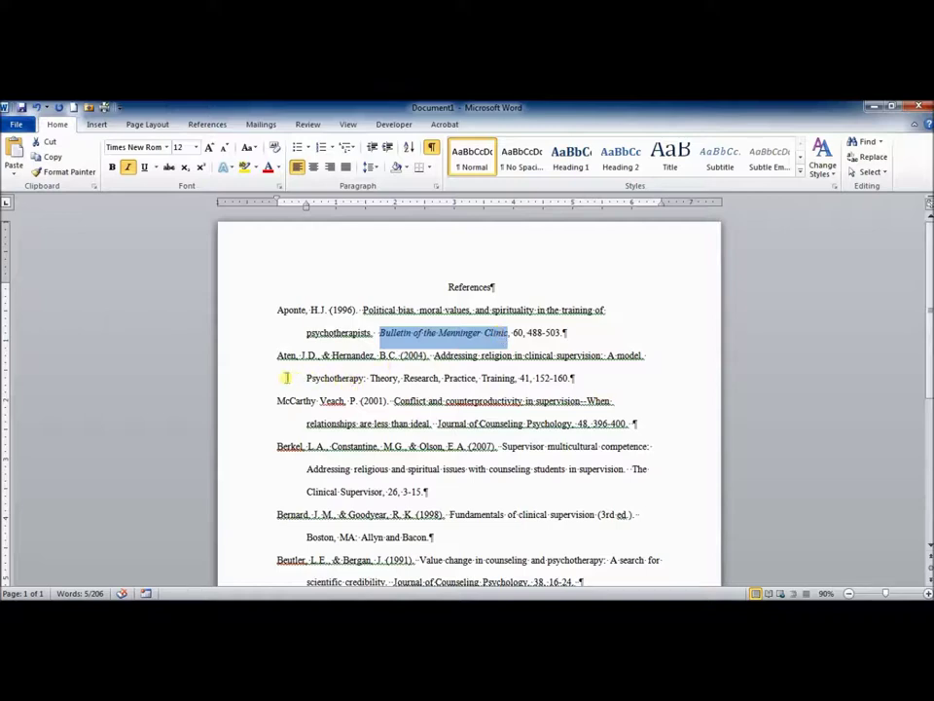
pyautogui.moveTo(305, 377); pyautogui.dragTo(501, 382)
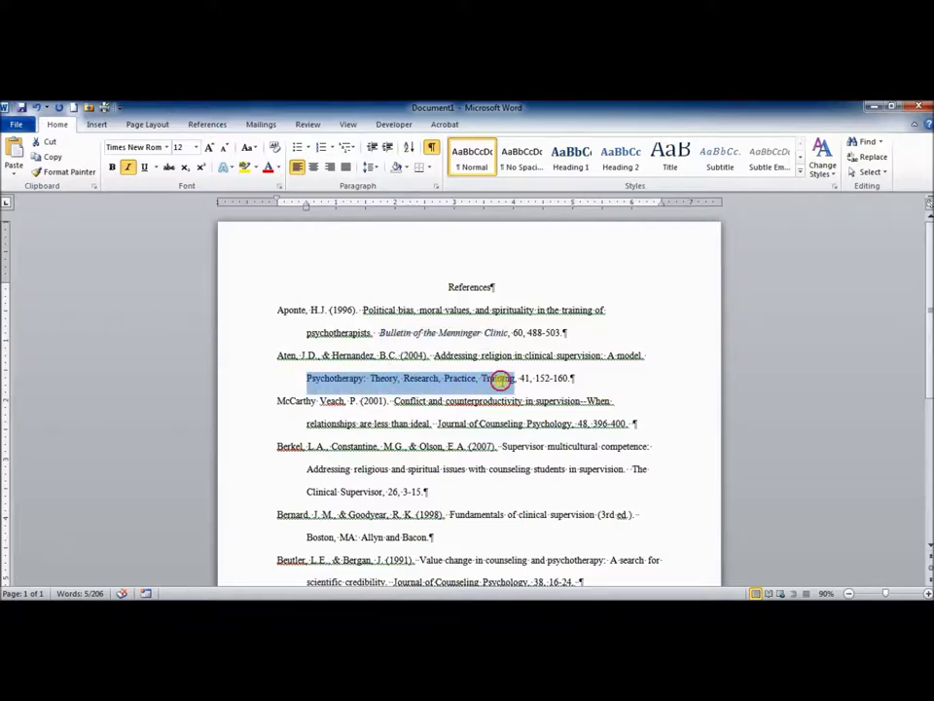
pyautogui.hotkey('ctrl', 'i')
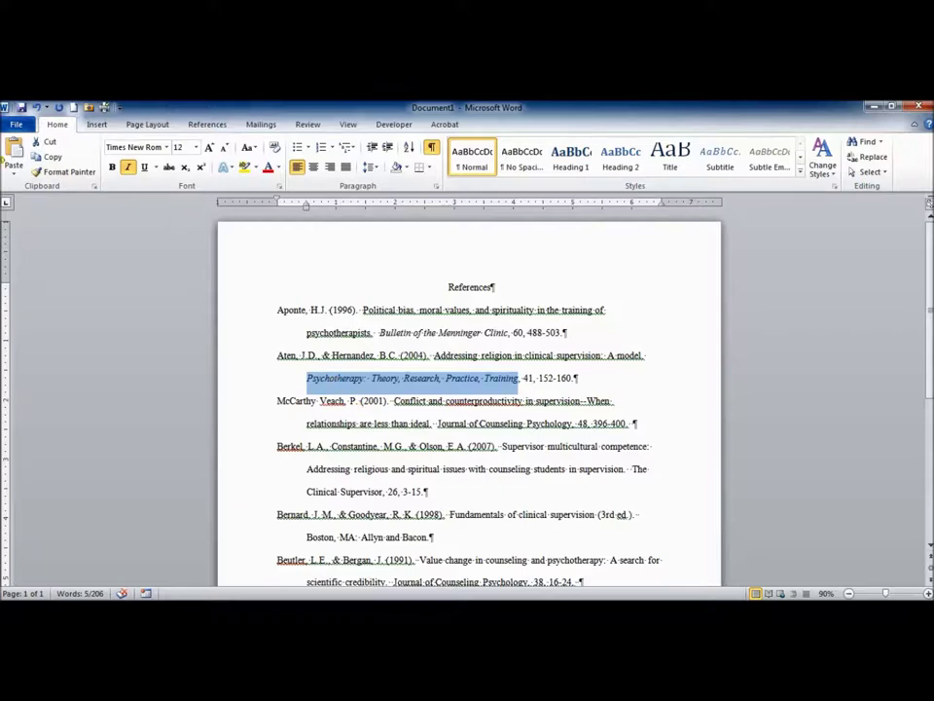
# Use Format Painter to italicize Journal of Counseling Psychology and The Clinical Supervisor.
pyautogui.click(63, 173)
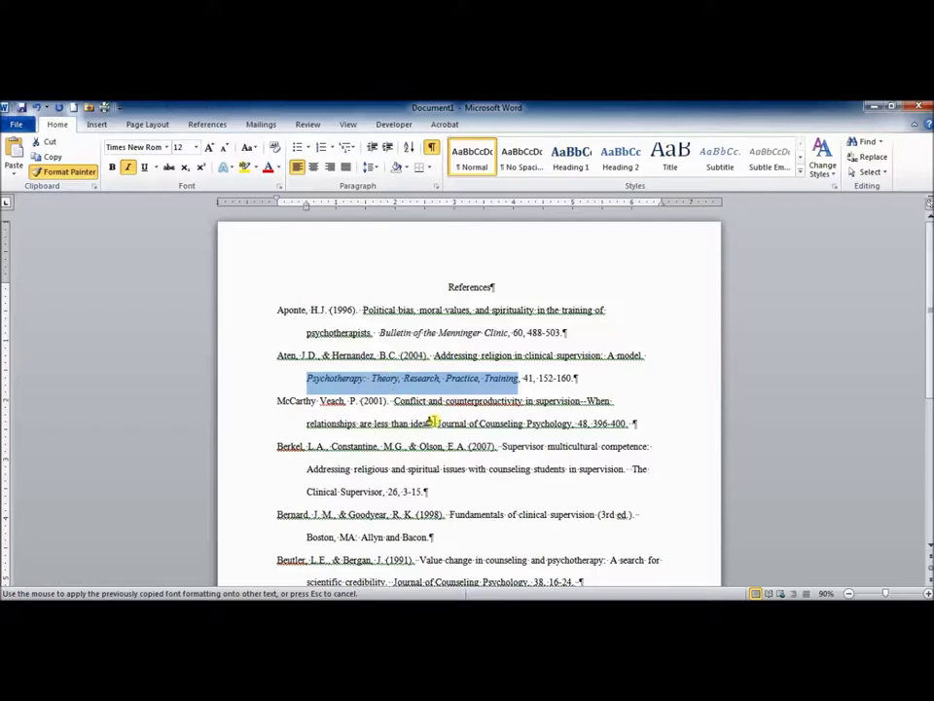
pyautogui.moveTo(435, 423); pyautogui.dragTo(572, 424)
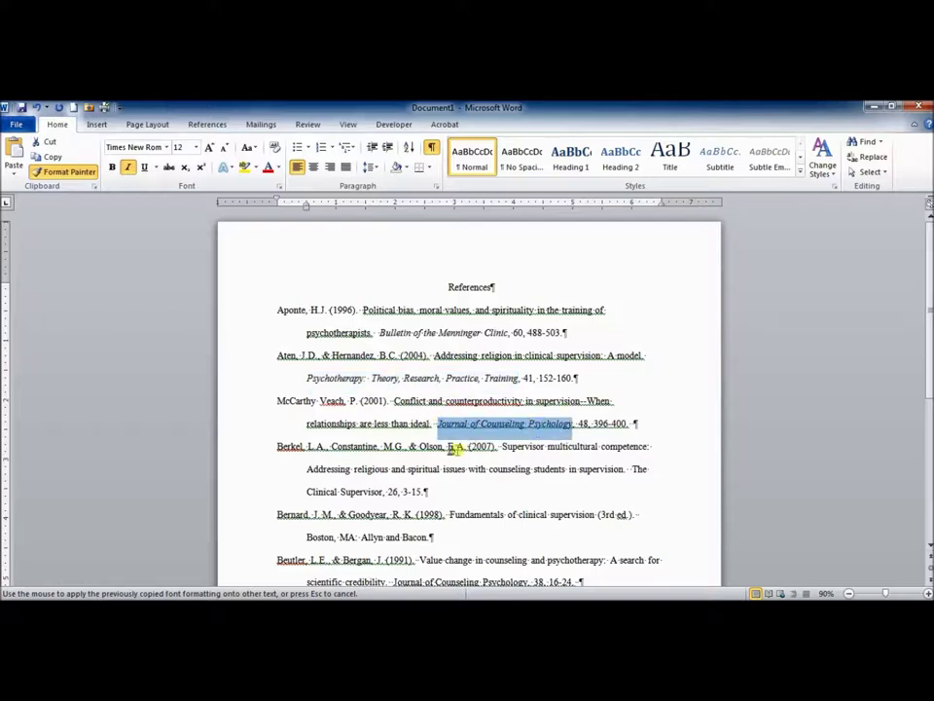
pyautogui.click(634, 468)
pyautogui.moveTo(633, 468)
pyautogui.mouseDown()
pyautogui.moveTo(348, 498)
pyautogui.moveTo(376, 496)
pyautogui.mouseUp()
# Italicize the Beutler title, Academic Psychiatry, Psychotherapy Research, Journal of Counseling and Development, and volume 60.
pyautogui.scroll(-4, 399, 279)
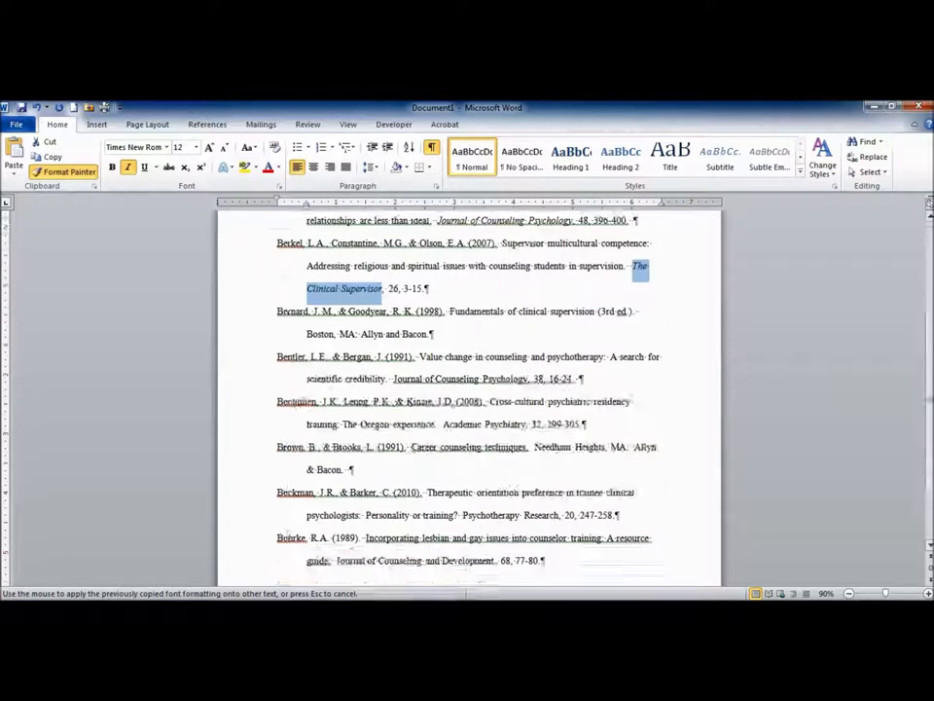
pyautogui.moveTo(394, 292); pyautogui.dragTo(528, 292)
pyautogui.moveTo(444, 337); pyautogui.dragTo(526, 338)
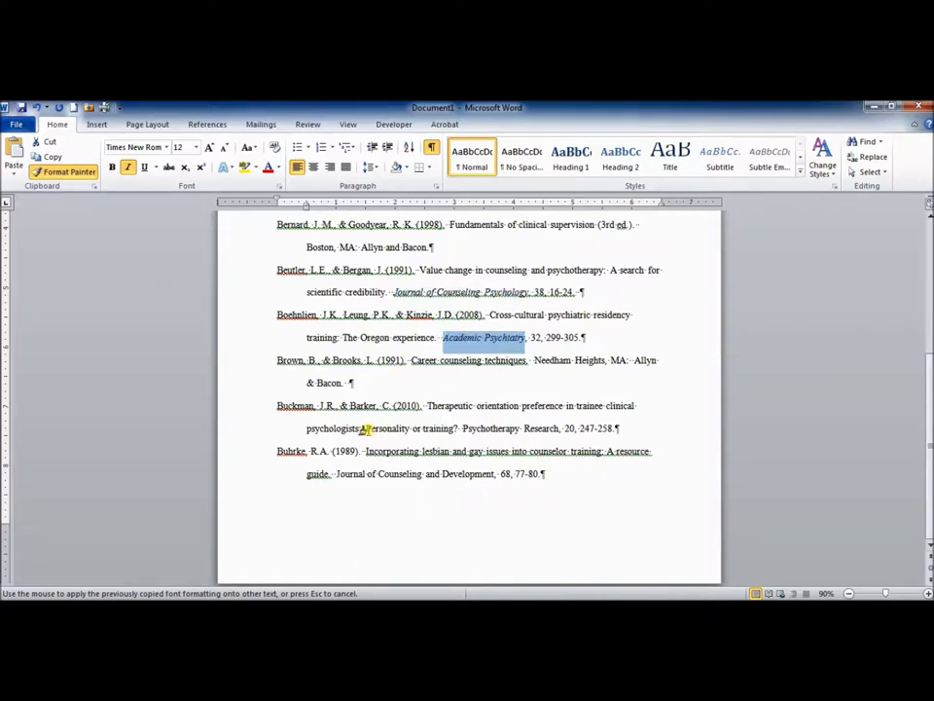
pyautogui.moveTo(463, 429); pyautogui.dragTo(557, 429)
pyautogui.moveTo(336, 474); pyautogui.dragTo(477, 477)
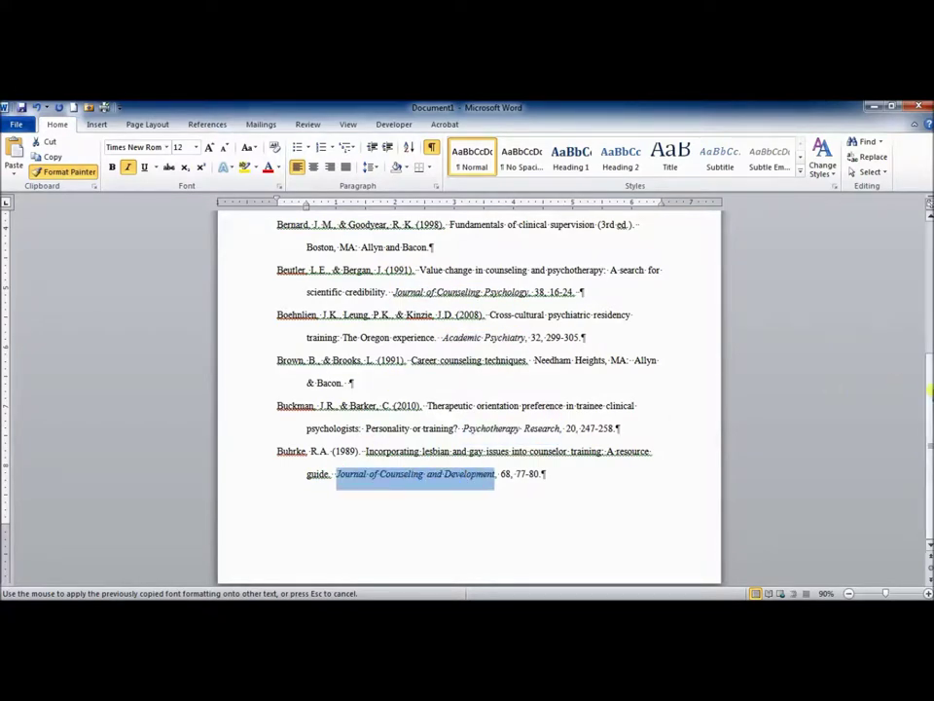
pyautogui.moveTo(925, 350); pyautogui.dragTo(924, 264)
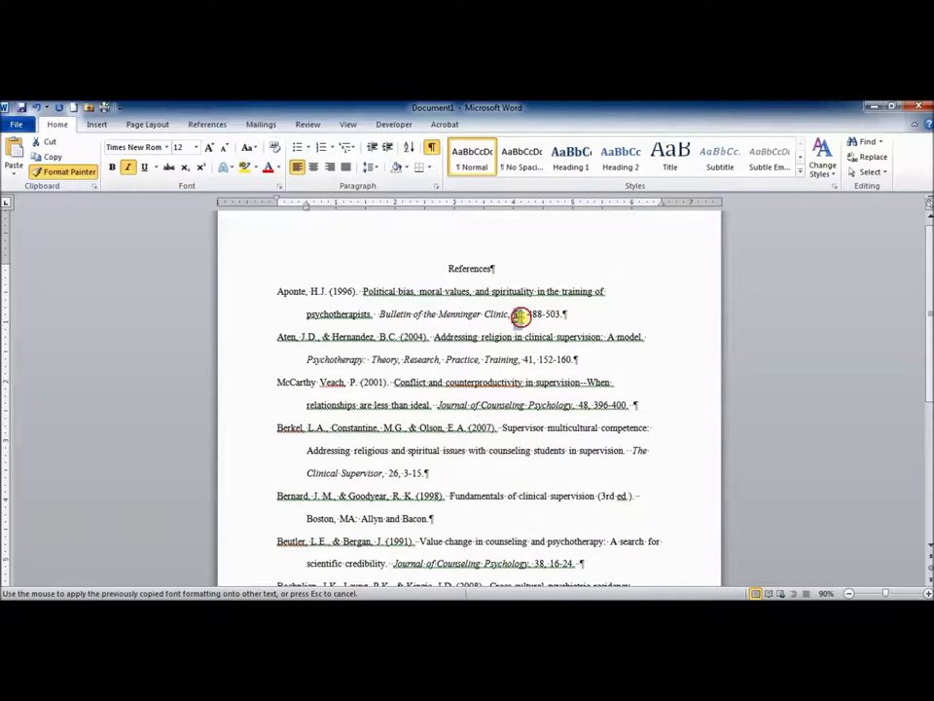
pyautogui.moveTo(513, 314); pyautogui.dragTo(524, 315)
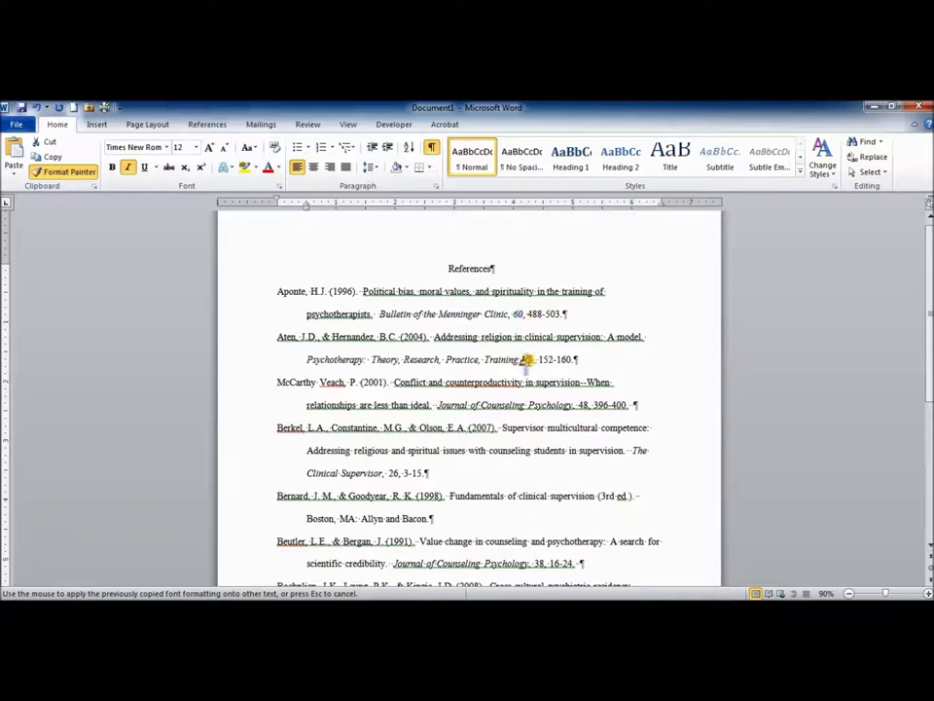
# Italicize the volume numbers 41, 48, 26, 38, 32 and 20.
pyautogui.moveTo(523, 359); pyautogui.dragTo(534, 359)
pyautogui.moveTo(579, 404); pyautogui.dragTo(588, 405)
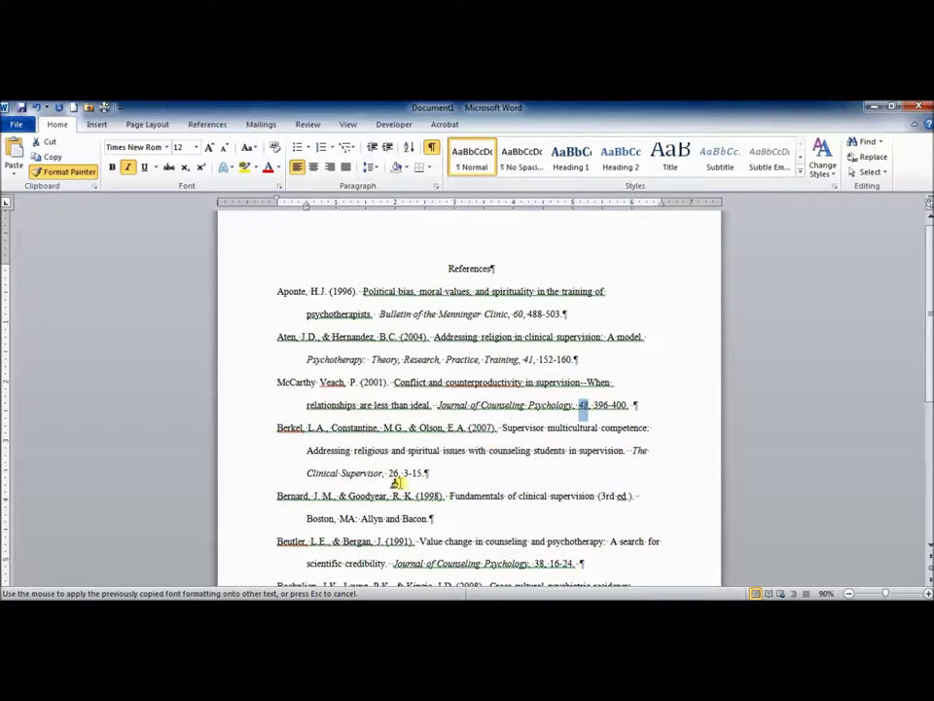
pyautogui.moveTo(387, 473); pyautogui.dragTo(398, 473)
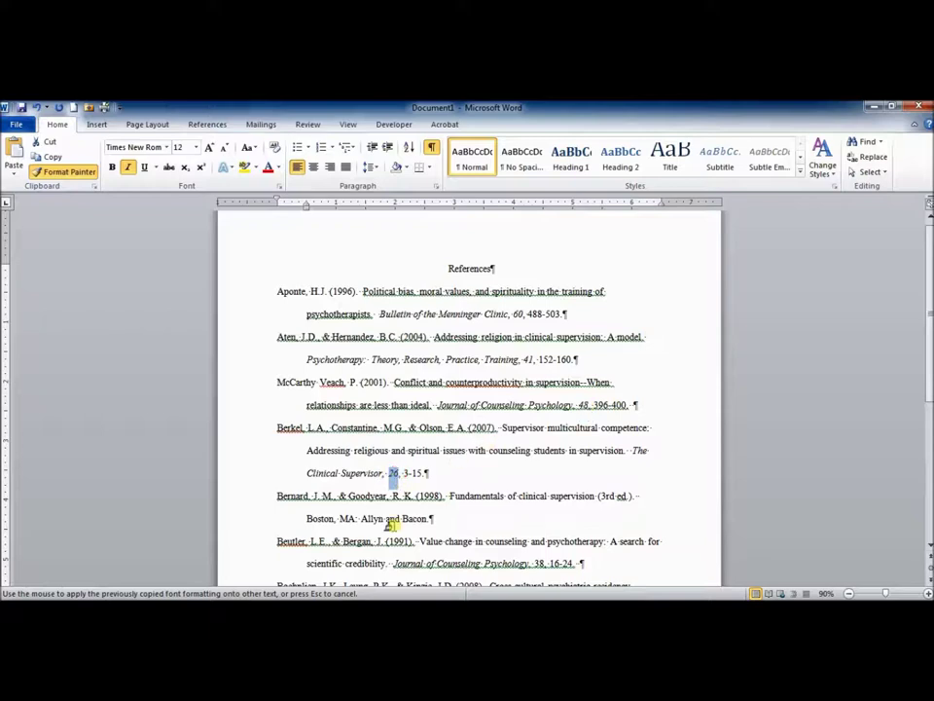
pyautogui.scroll(-4, 734, 365)
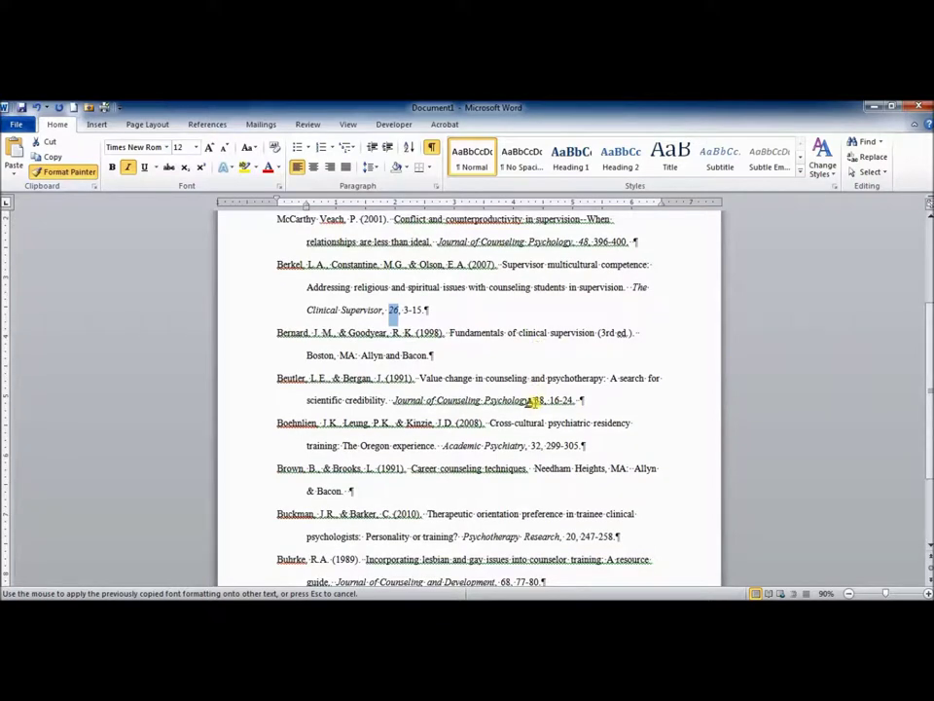
pyautogui.moveTo(533, 400); pyautogui.dragTo(544, 401)
pyautogui.moveTo(530, 444); pyautogui.dragTo(535, 445)
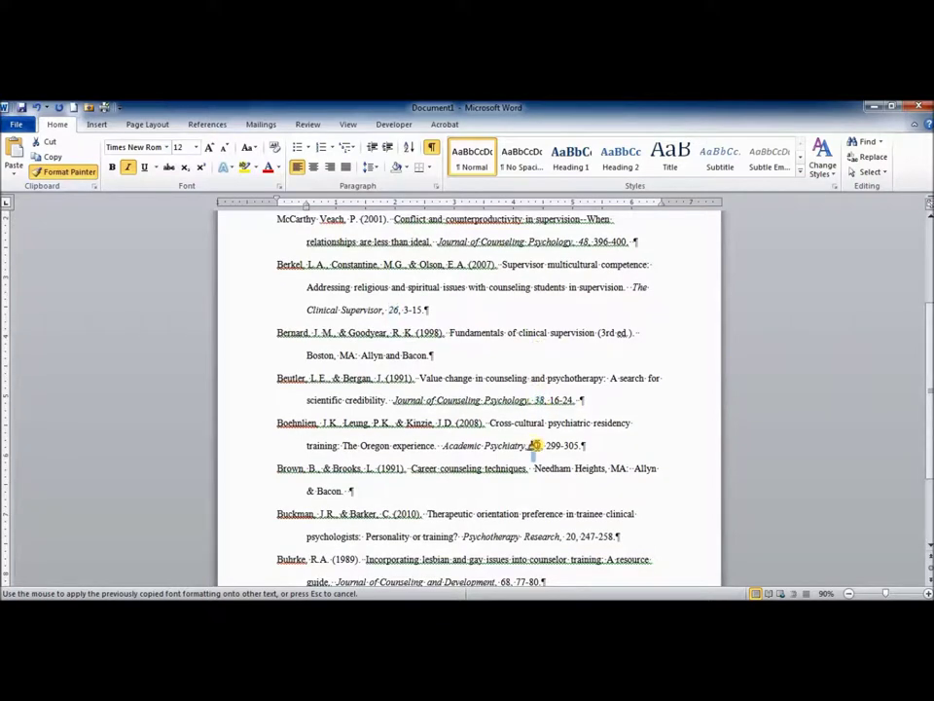
pyautogui.moveTo(565, 536); pyautogui.dragTo(572, 536)
# Italicize the book titles Fundamentals of clinical supervision and Career counseling techniques.
pyautogui.scroll(-3, 545, 506)
pyautogui.moveTo(499, 471); pyautogui.dragTo(508, 475)
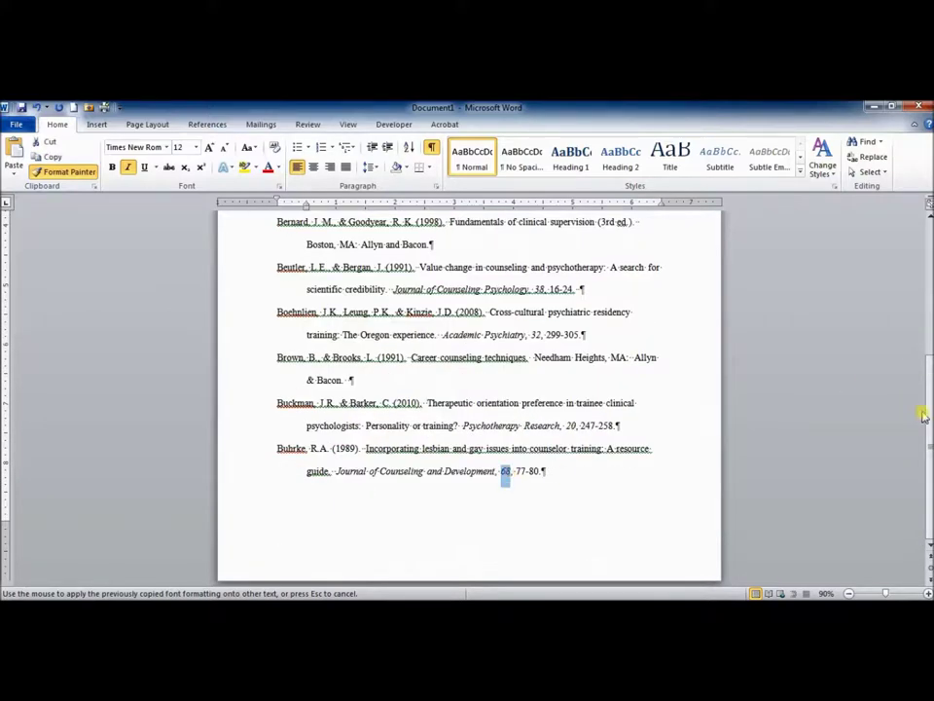
pyautogui.moveTo(924, 415); pyautogui.dragTo(929, 285)
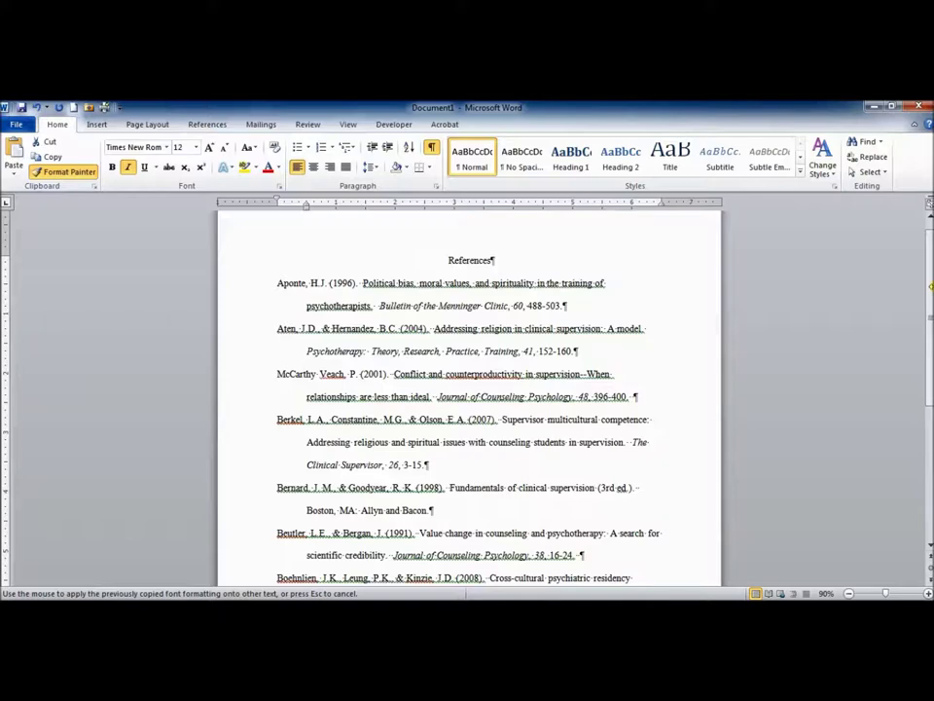
pyautogui.moveTo(929, 285); pyautogui.dragTo(930, 317)
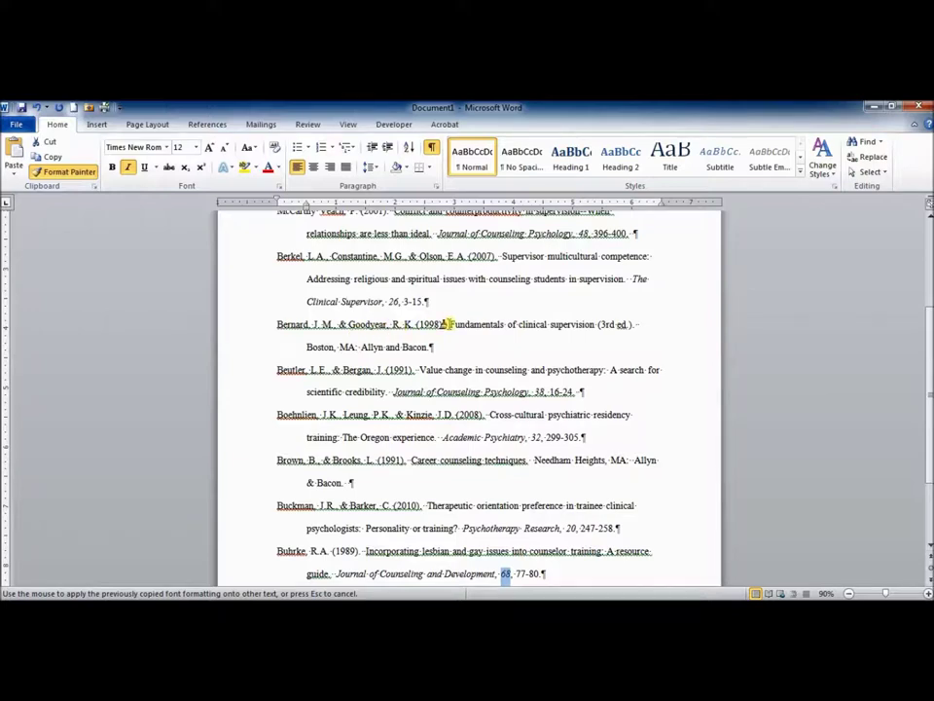
pyautogui.moveTo(448, 327); pyautogui.dragTo(574, 331)
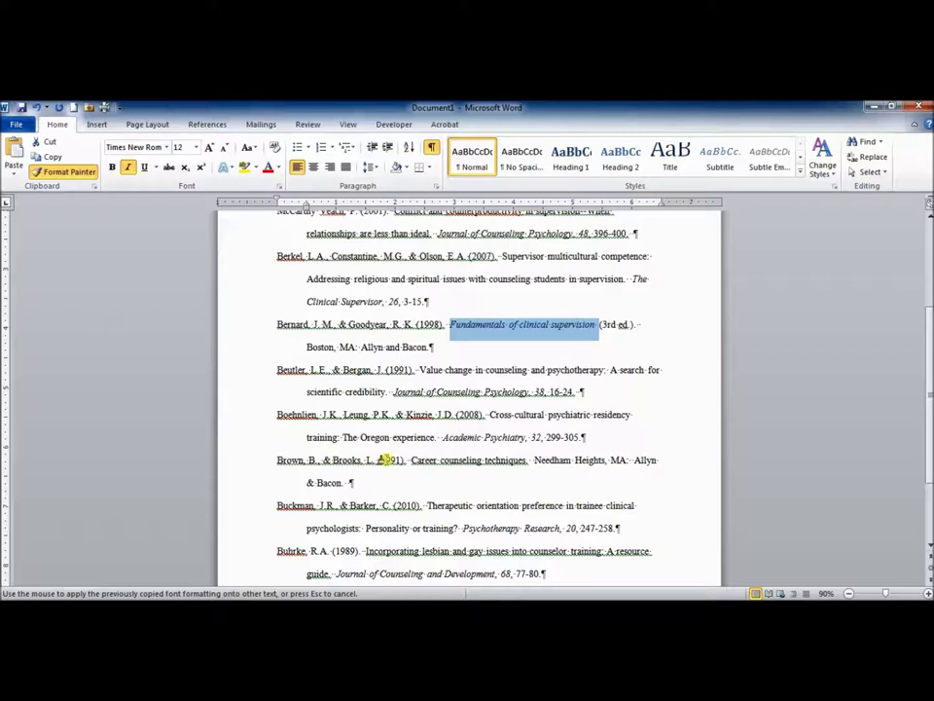
pyautogui.moveTo(411, 460); pyautogui.dragTo(528, 462)
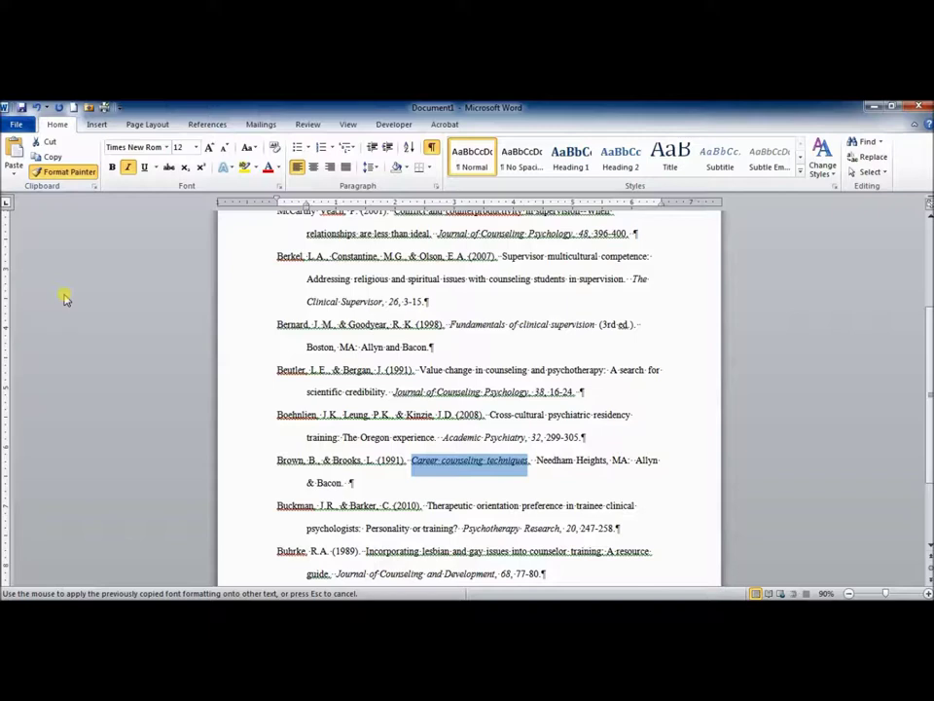
# Turn off Format Painter and delete the break before "Psychotherapy" to rejoin the Aten entry.
pyautogui.click(60, 174)
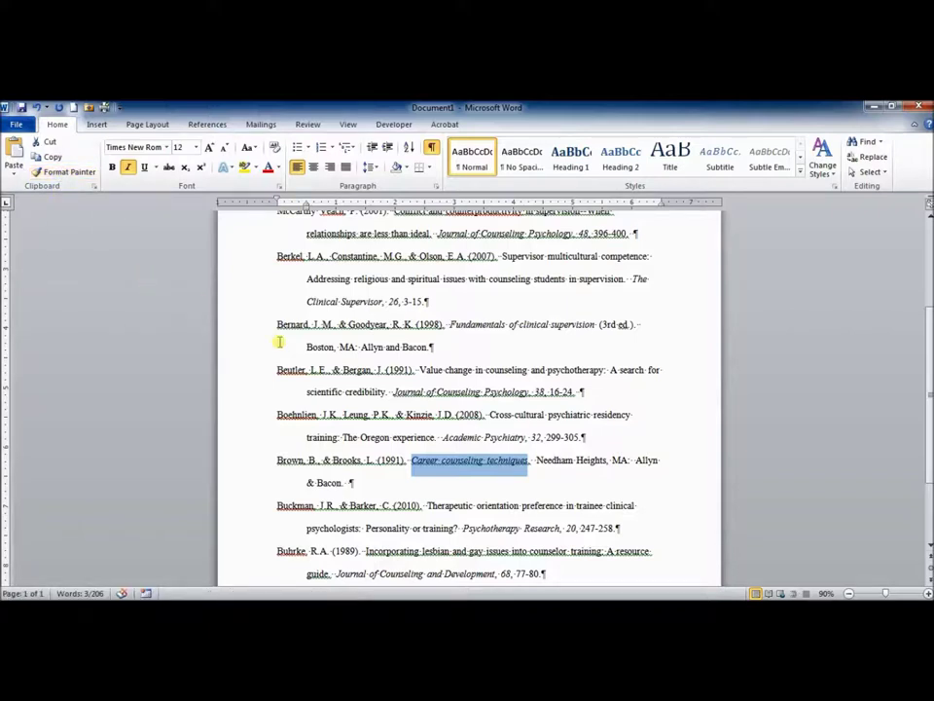
pyautogui.moveTo(308, 329); pyautogui.dragTo(426, 347)
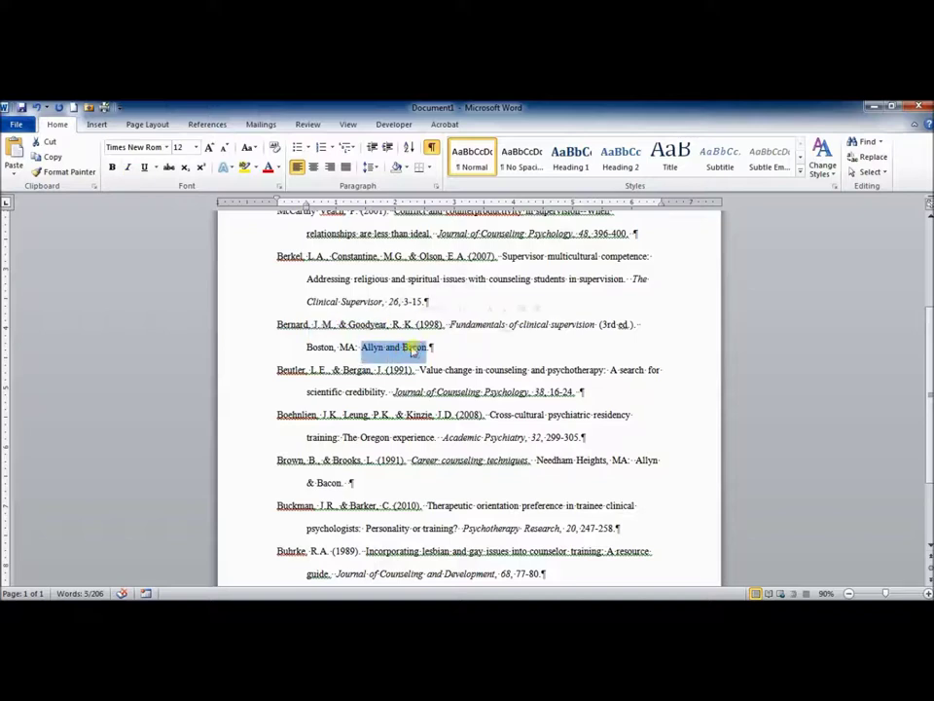
pyautogui.click(332, 390)
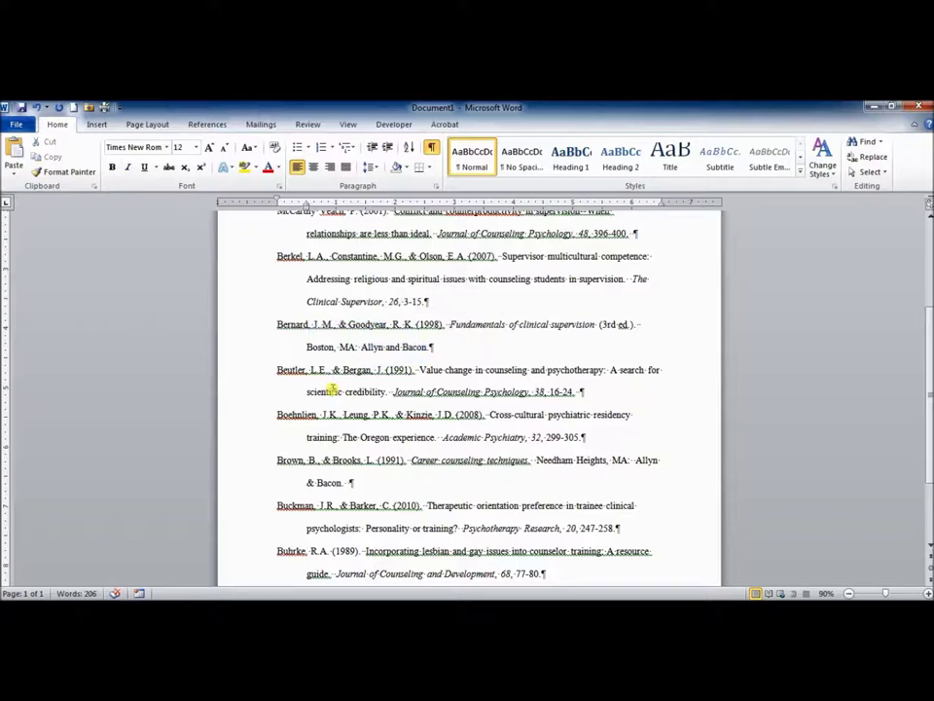
pyautogui.click(922, 248)
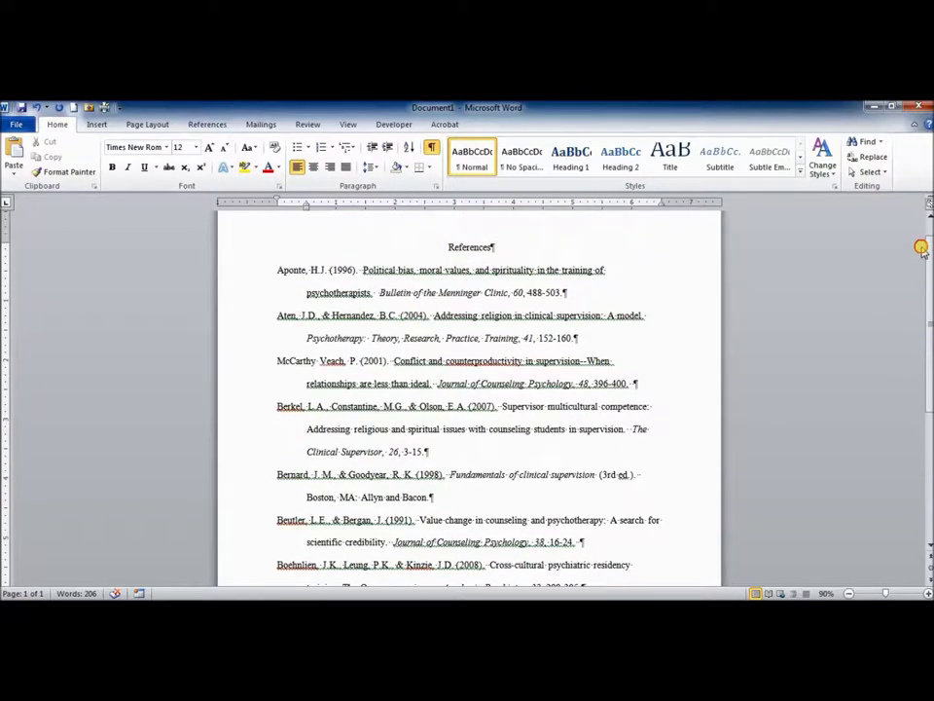
pyautogui.moveTo(921, 248); pyautogui.dragTo(927, 237)
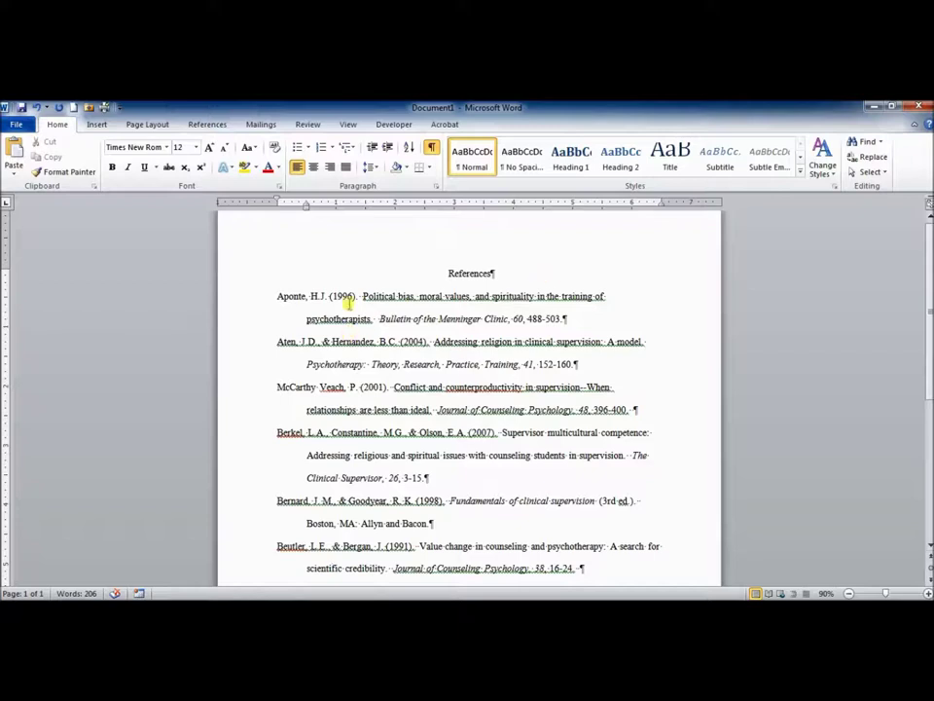
pyautogui.moveTo(329, 296); pyautogui.dragTo(356, 296)
pyautogui.click(648, 341)
pyautogui.press('Delete')
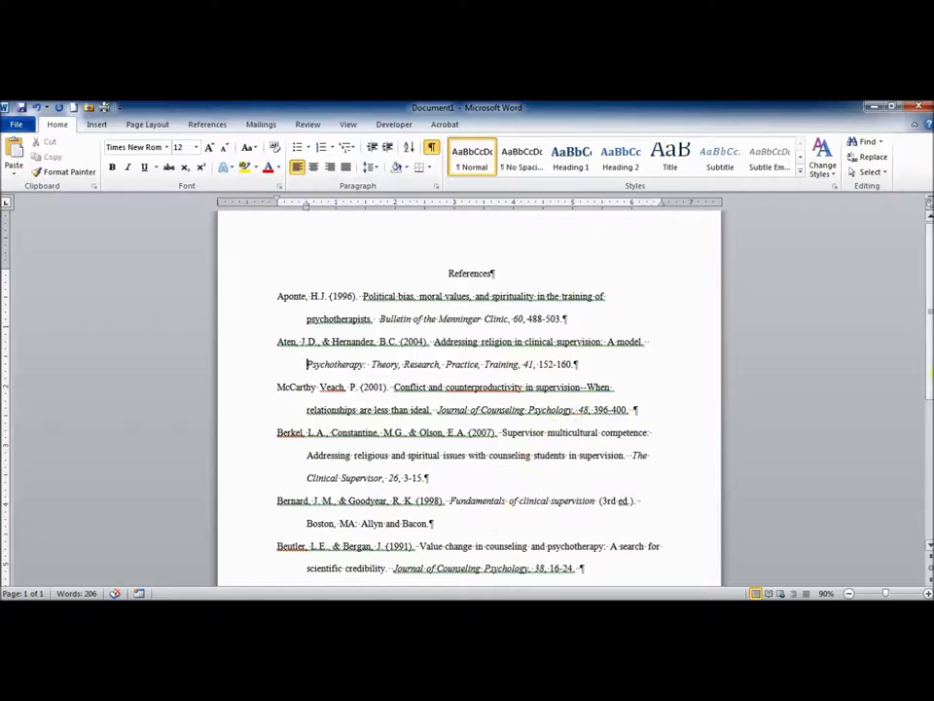
pyautogui.moveTo(929, 358); pyautogui.dragTo(931, 455)
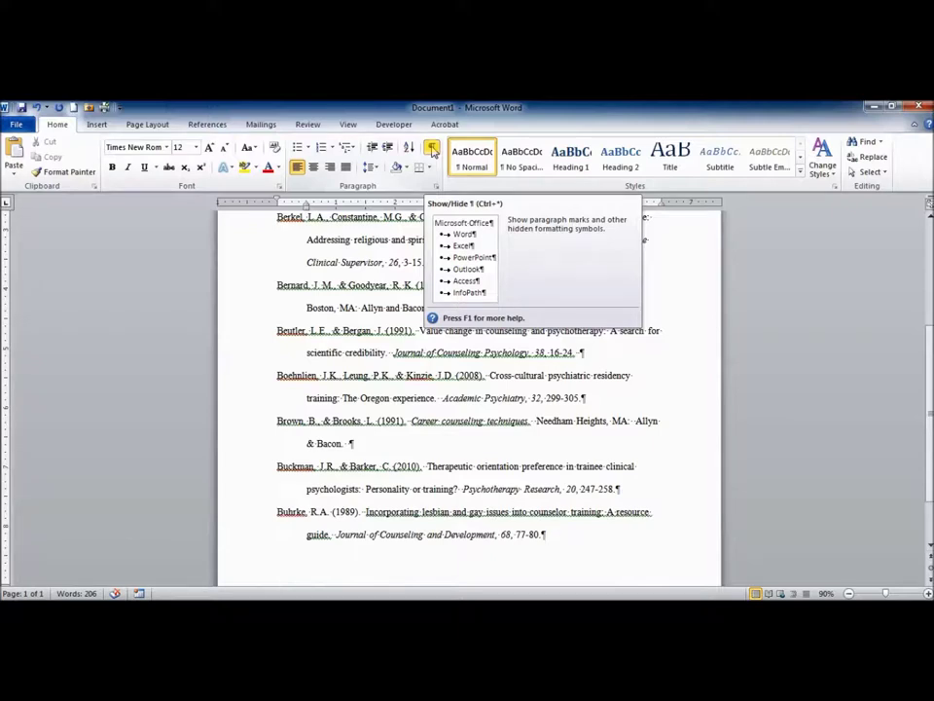
# Toggle Show/Hide ¶ so paragraph marks and space dots are displayed.
pyautogui.click(433, 147)
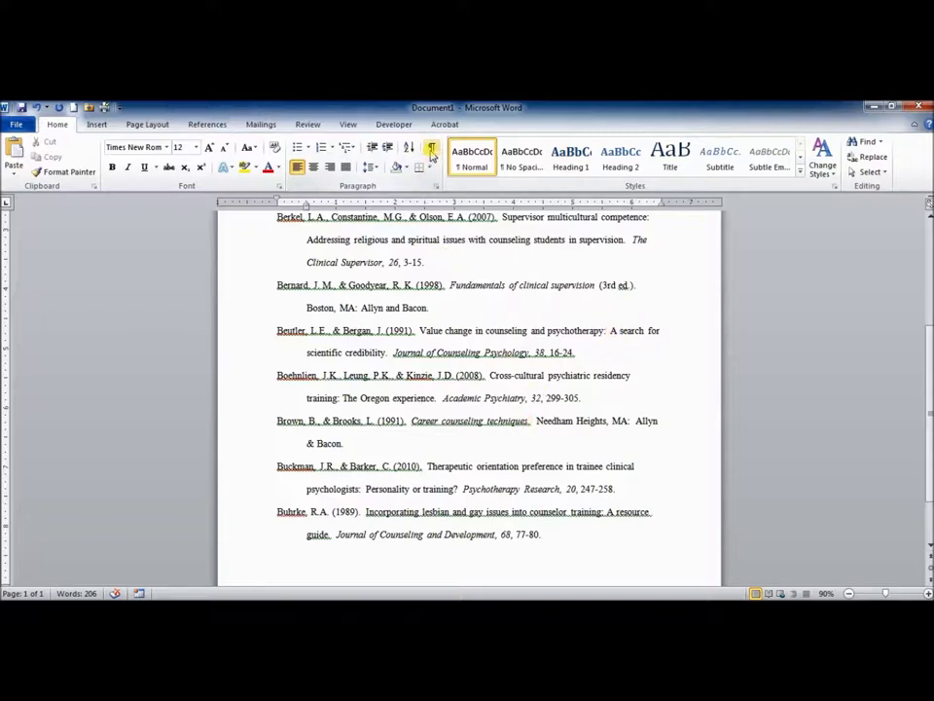
pyautogui.click(431, 152)
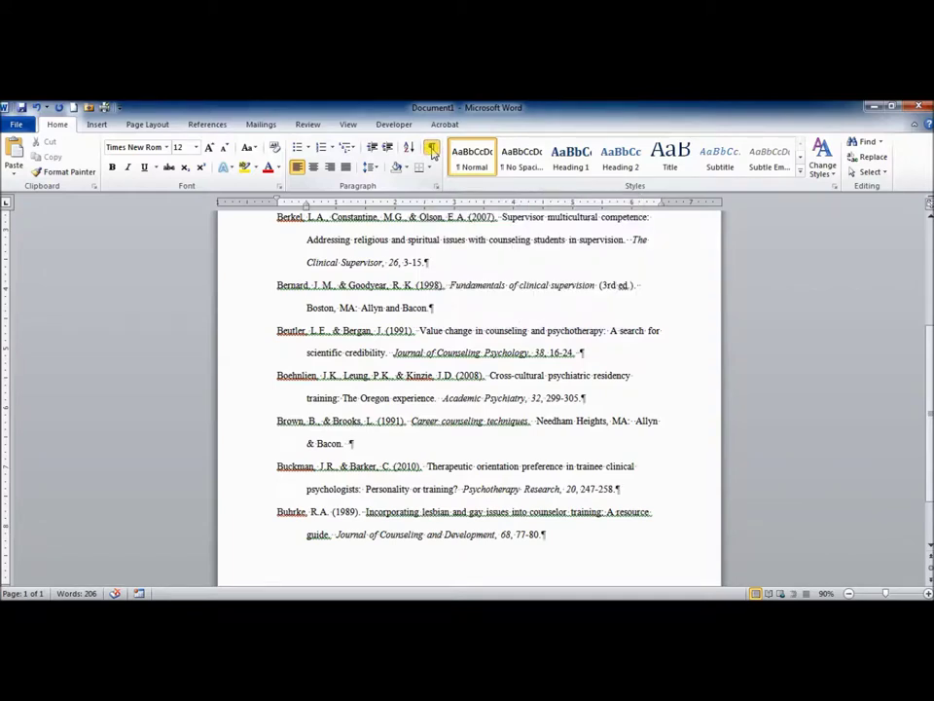
pyautogui.click(433, 153)
pyautogui.click(434, 154)
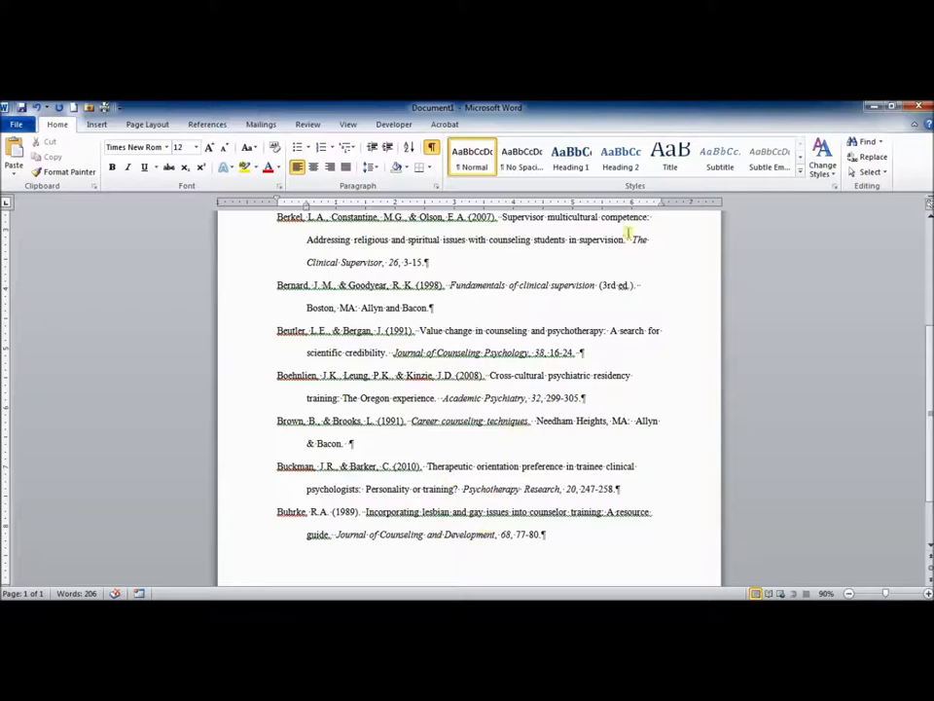
# Insert spaces between the initials of Aten, Hernandez, Berkel, Constantine and Olson.
pyautogui.moveTo(926, 339); pyautogui.dragTo(926, 255)
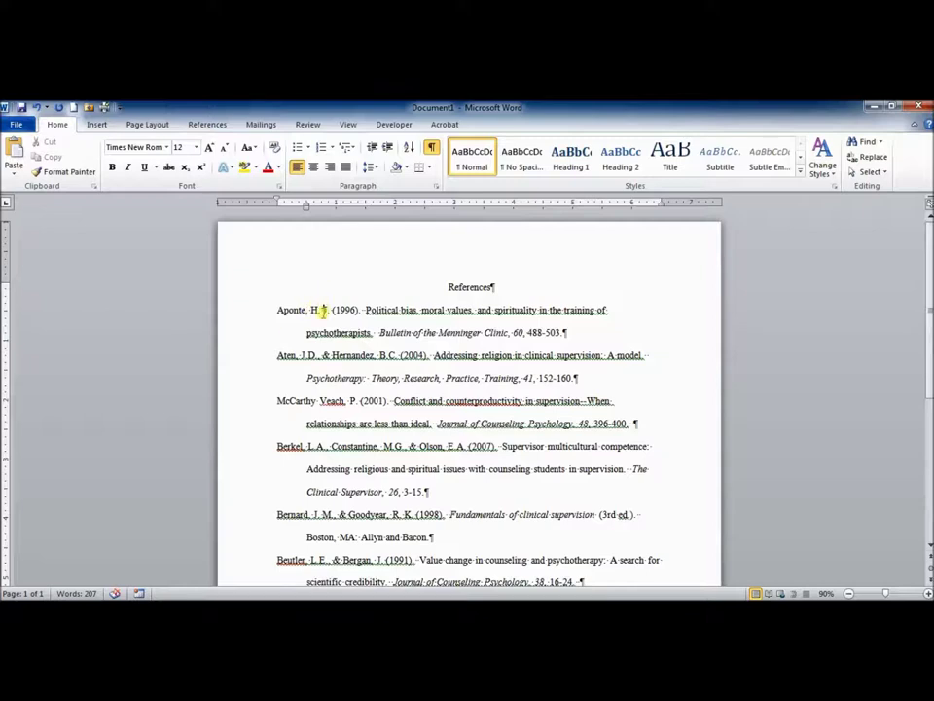
pyautogui.click(307, 355)
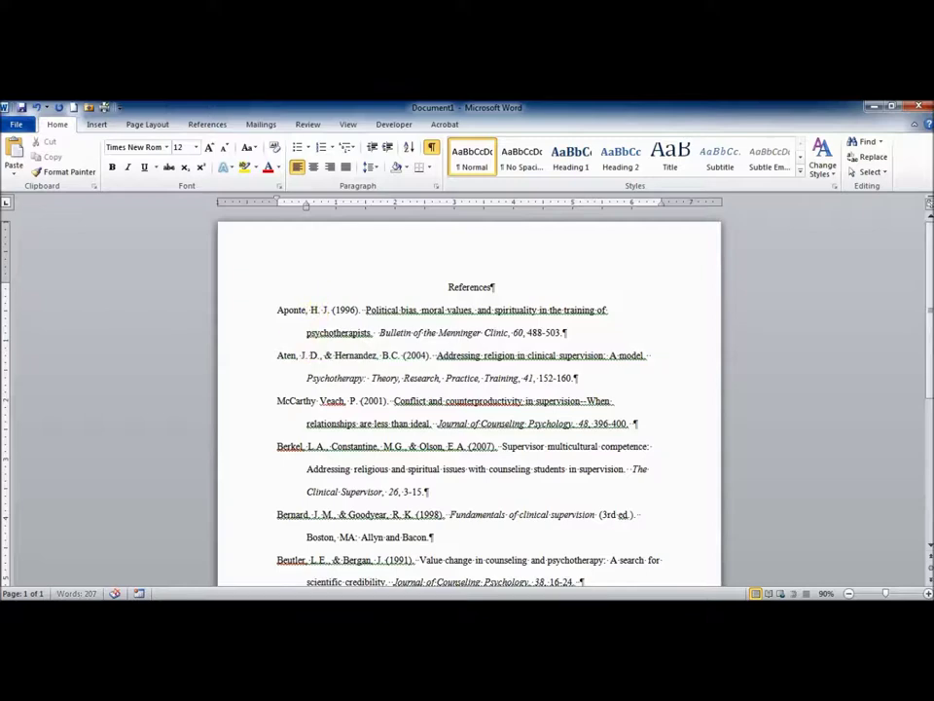
pyautogui.click(389, 355)
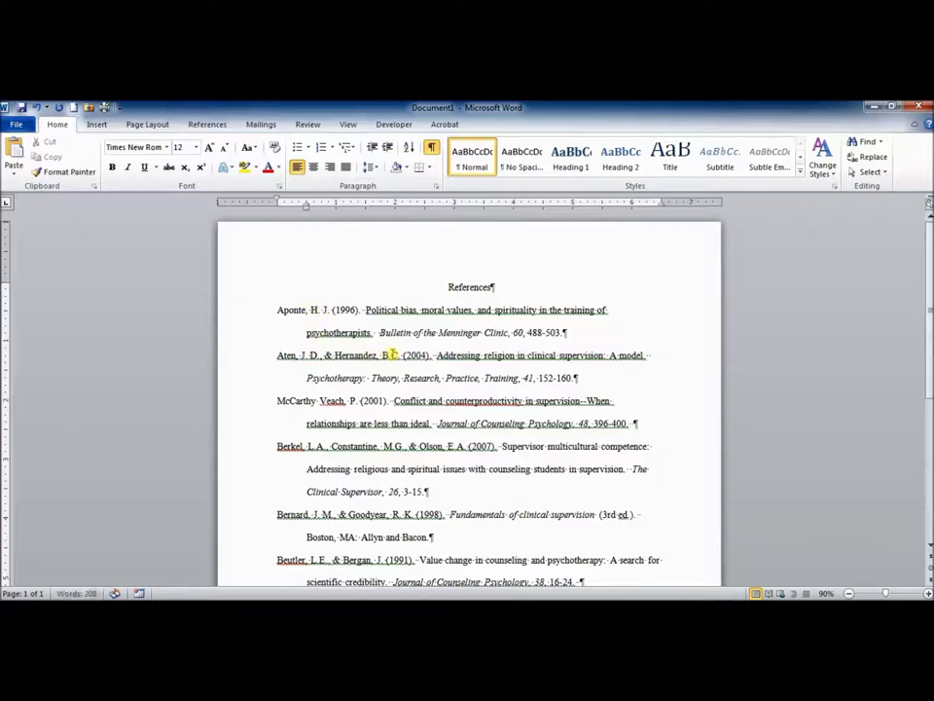
pyautogui.click(318, 446)
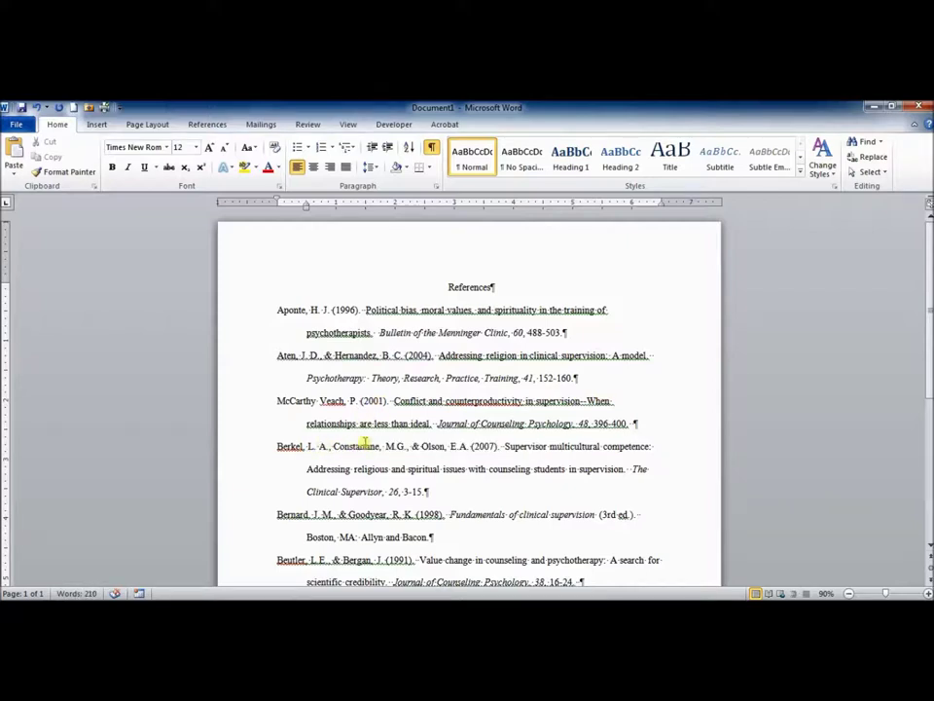
pyautogui.click(396, 446)
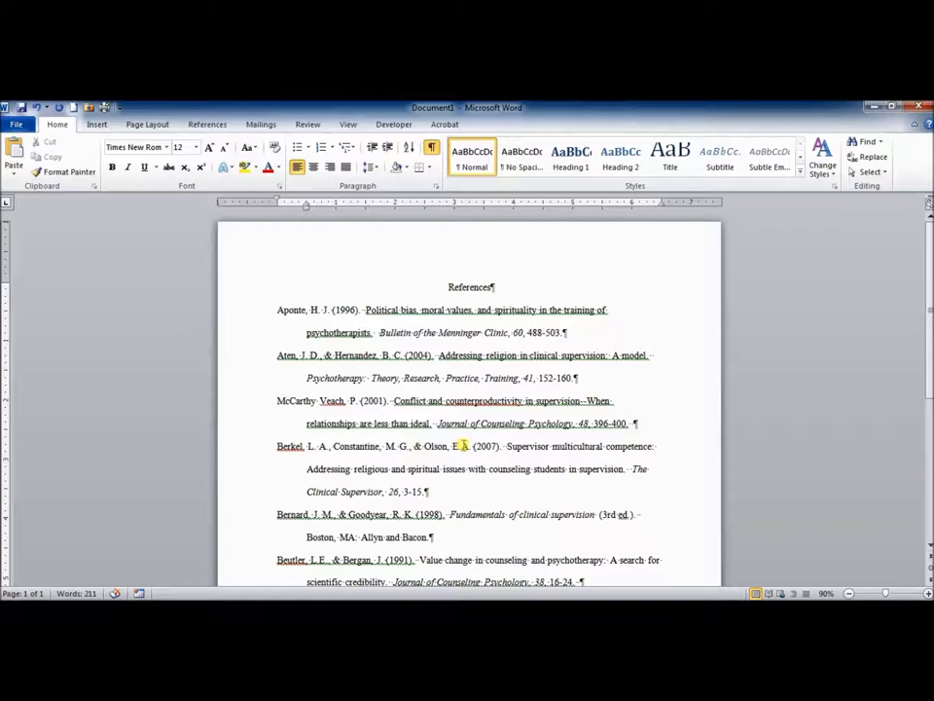
pyautogui.click(461, 446)
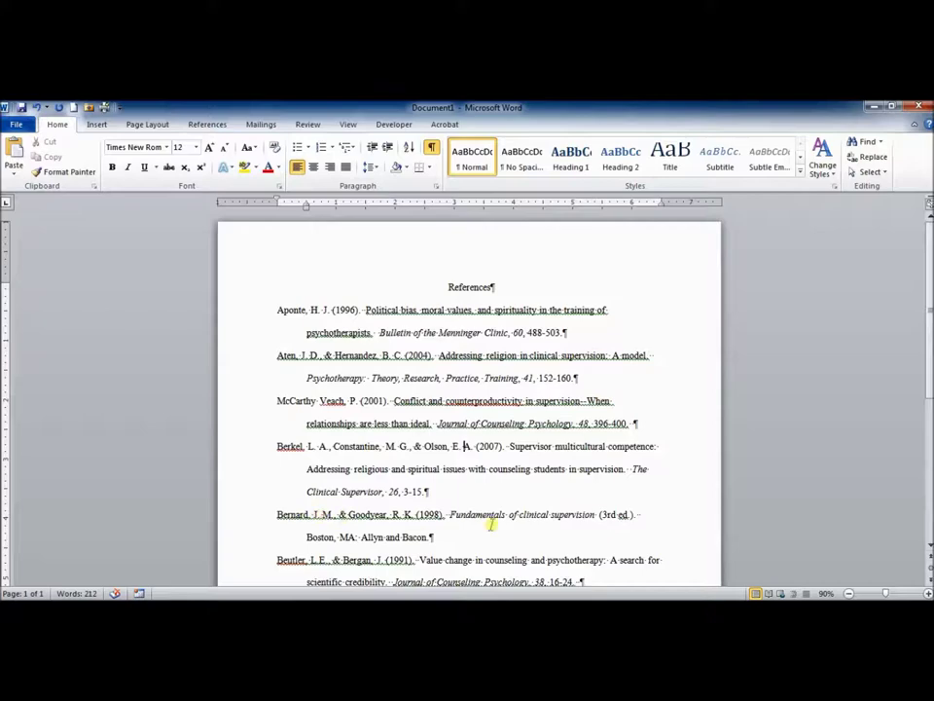
pyautogui.moveTo(928, 312); pyautogui.dragTo(928, 336)
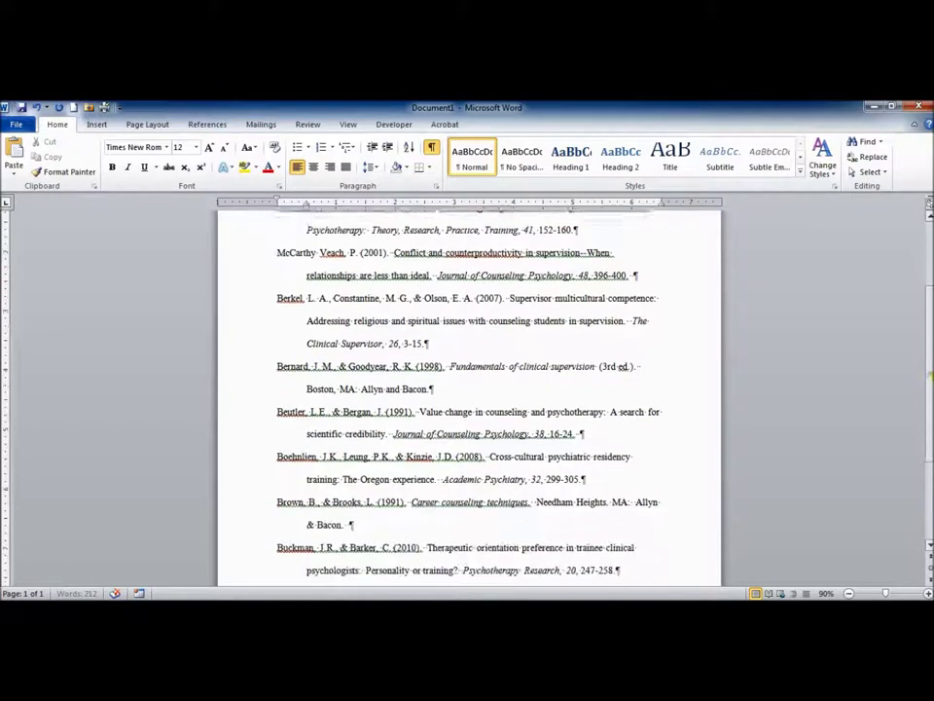
pyautogui.click(316, 407)
pyautogui.click(328, 452)
pyautogui.click(385, 452)
pyautogui.click(446, 451)
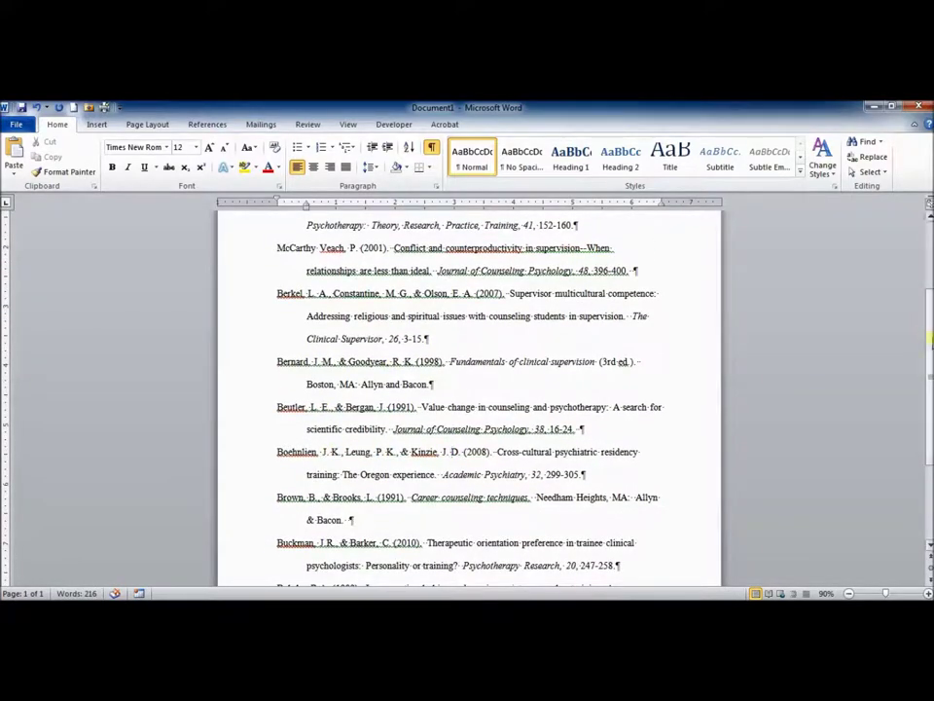
pyautogui.scroll(-2, 389, 438)
pyautogui.click(318, 430)
pyautogui.click(322, 475)
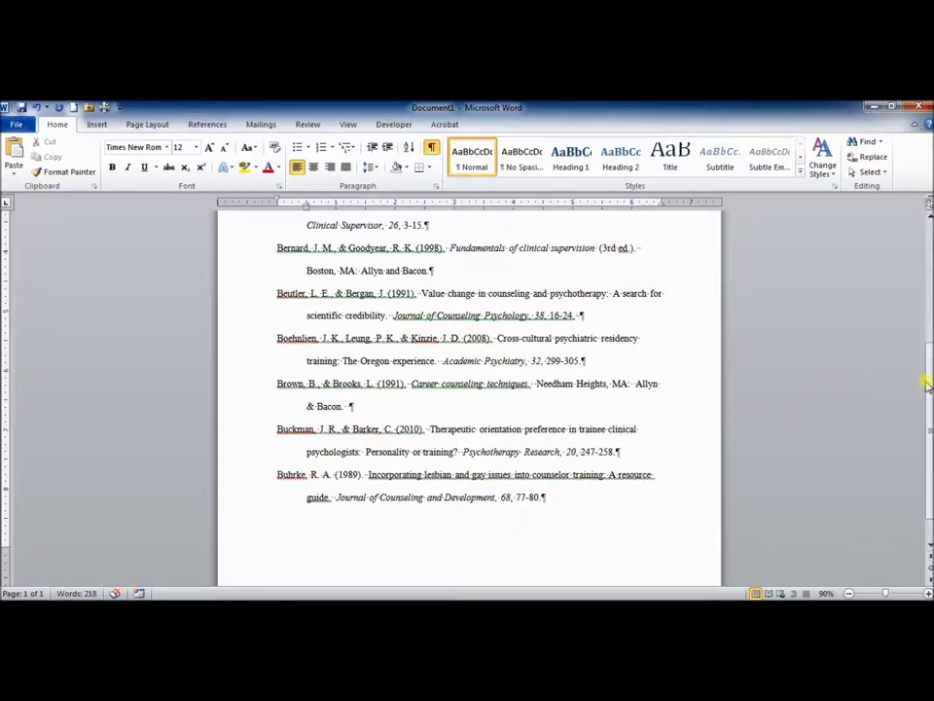
pyautogui.moveTo(930, 365); pyautogui.dragTo(929, 326)
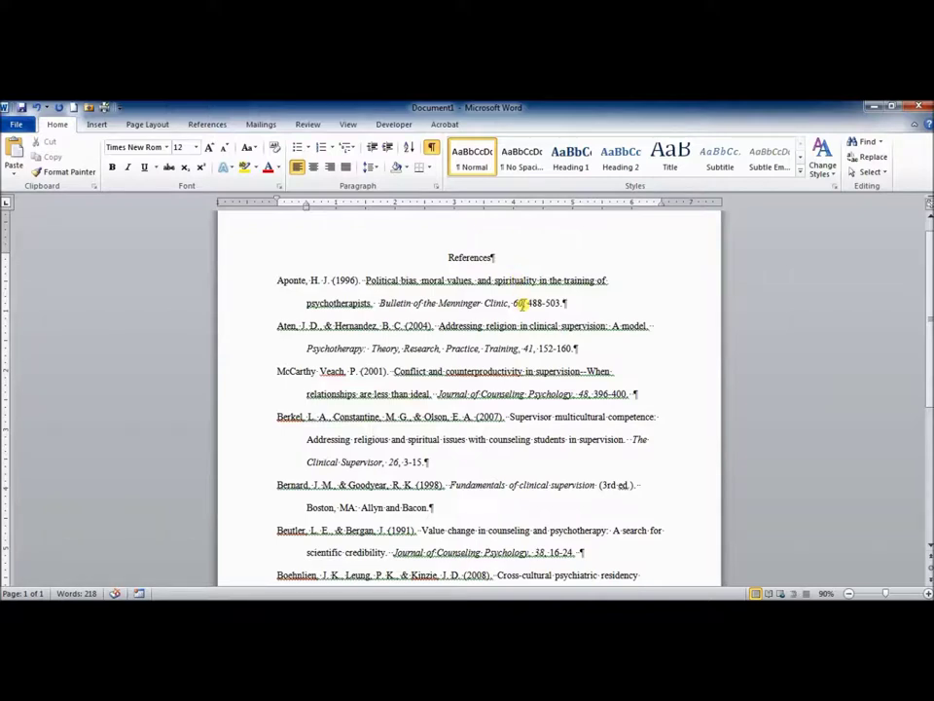
pyautogui.click(525, 303)
pyautogui.click(525, 302)
pyautogui.press('Delete')
pyautogui.write('(3)')
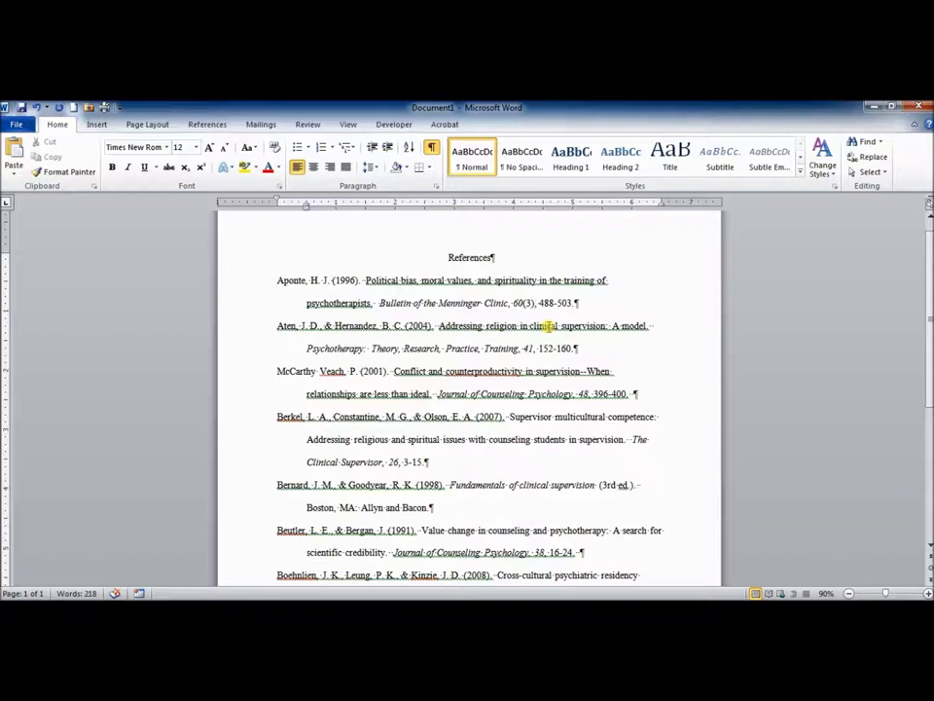
pyautogui.press('BackSpace')
pyautogui.press('BackSpace')
pyautogui.press('BackSpace')
pyautogui.write(',')
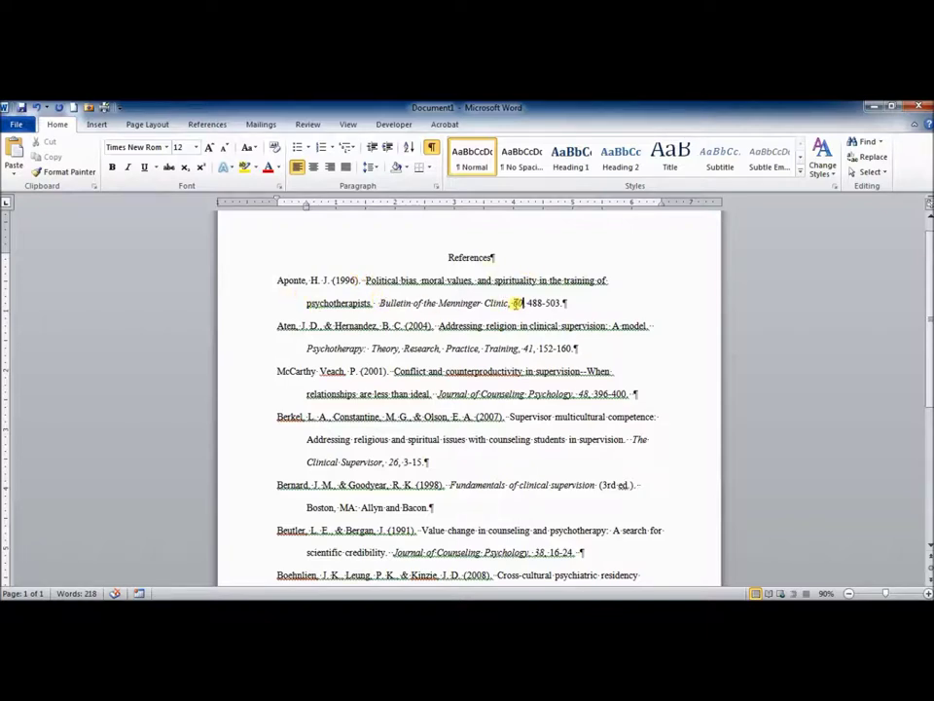
pyautogui.write(',')
pyautogui.scroll(-1, 930, 253)
pyautogui.moveTo(930, 253); pyautogui.dragTo(930, 298)
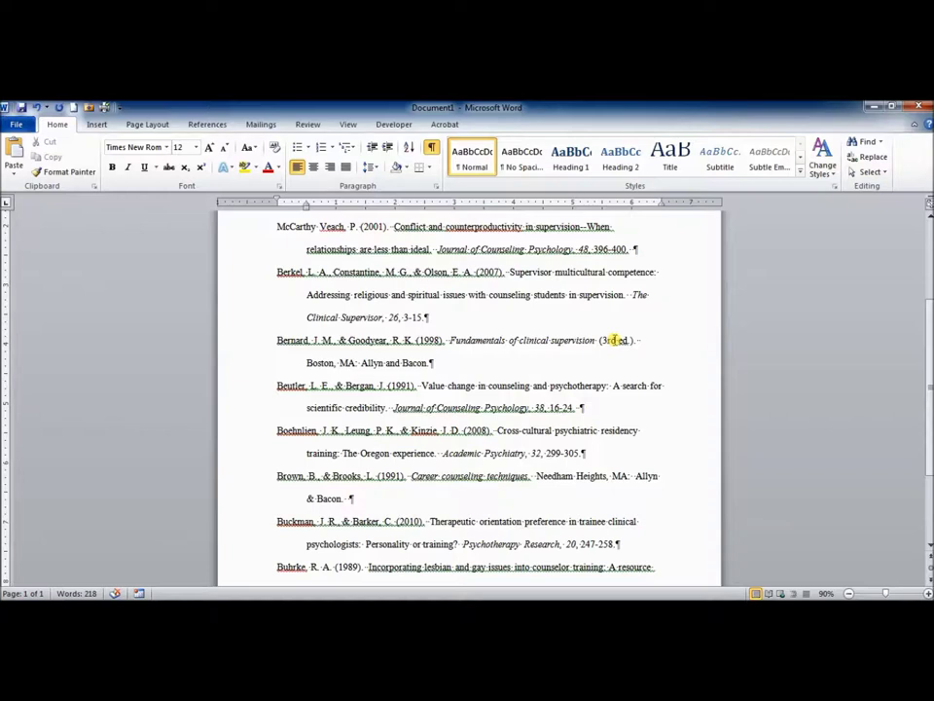
pyautogui.doubleClick(620, 341)
pyautogui.moveTo(363, 362); pyautogui.dragTo(427, 365)
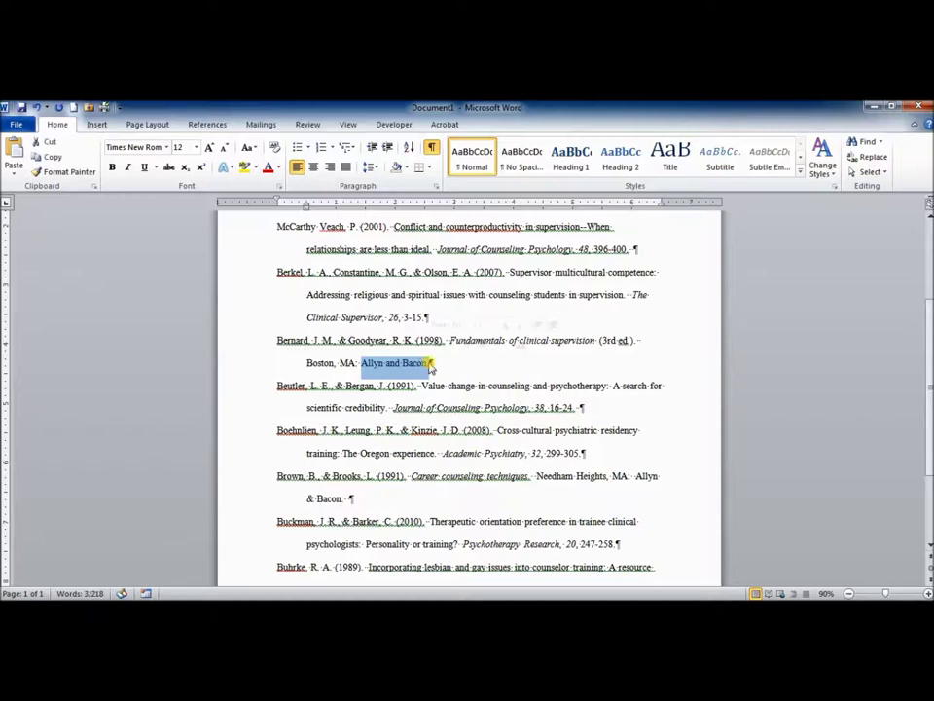
pyautogui.click(450, 362)
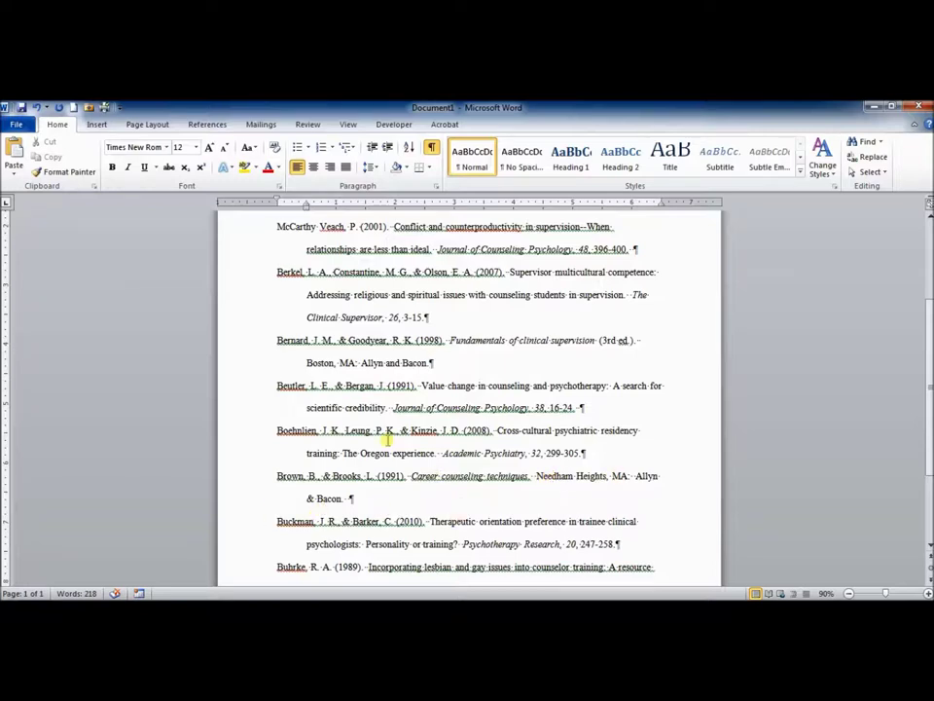
pyautogui.doubleClick(388, 362)
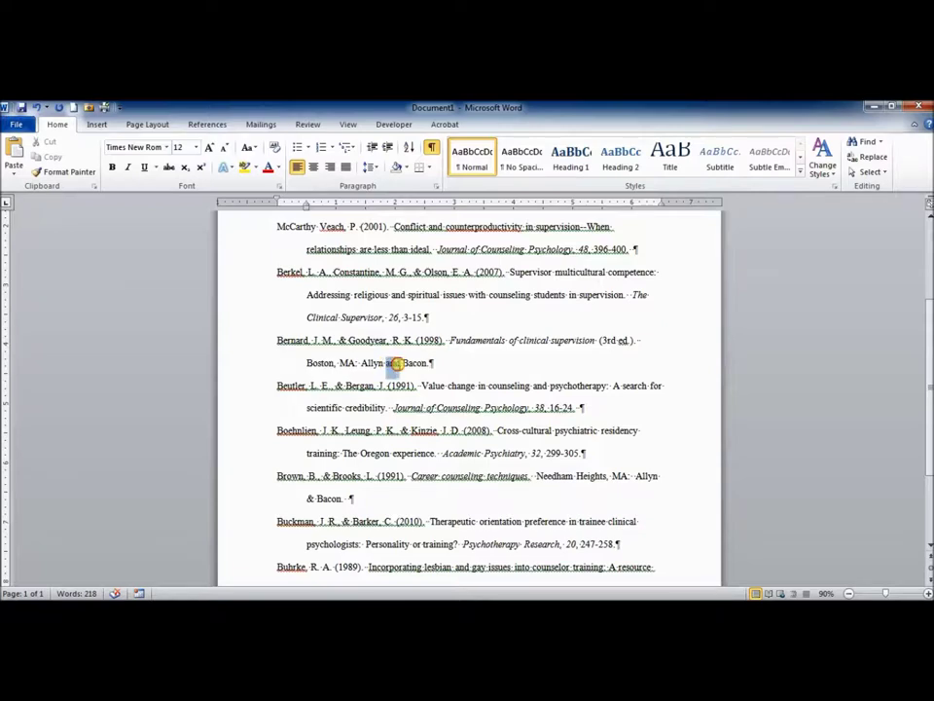
pyautogui.click(309, 498)
pyautogui.click(379, 487)
pyautogui.click(366, 498)
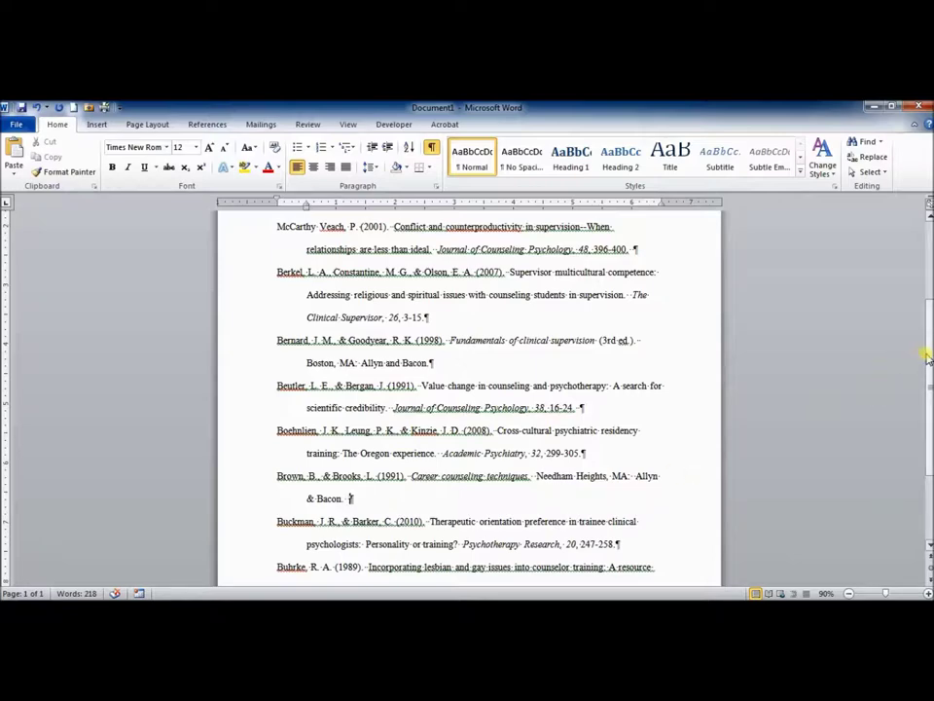
pyautogui.scroll(-2, 917, 360)
pyautogui.scroll(2, 918, 361)
pyautogui.scroll(3, 917, 360)
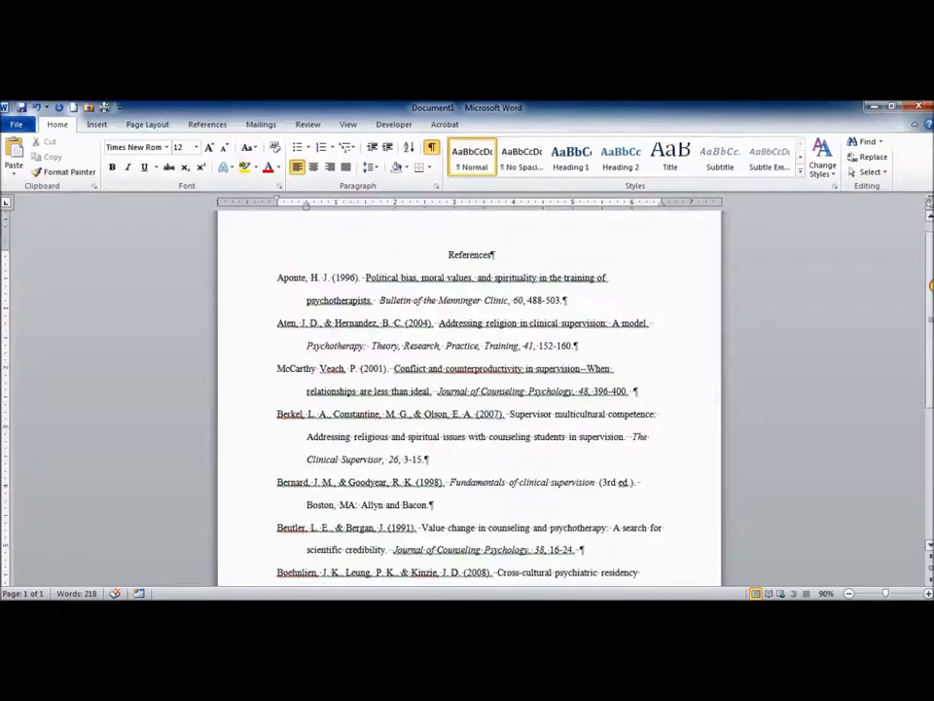
pyautogui.scroll(1, 927, 263)
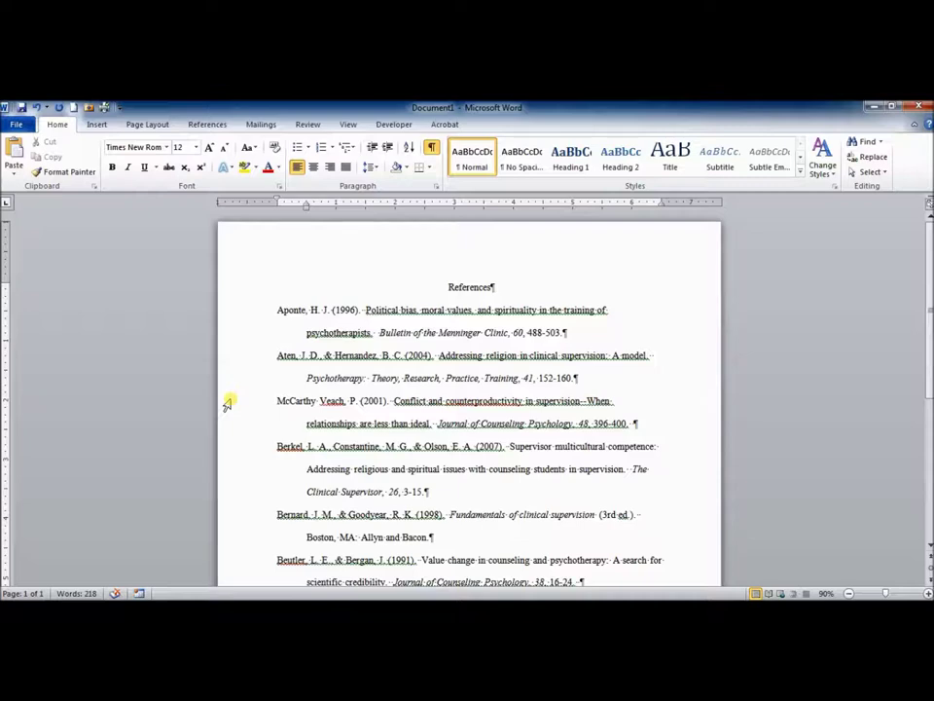
pyautogui.scroll(-3, 227, 403)
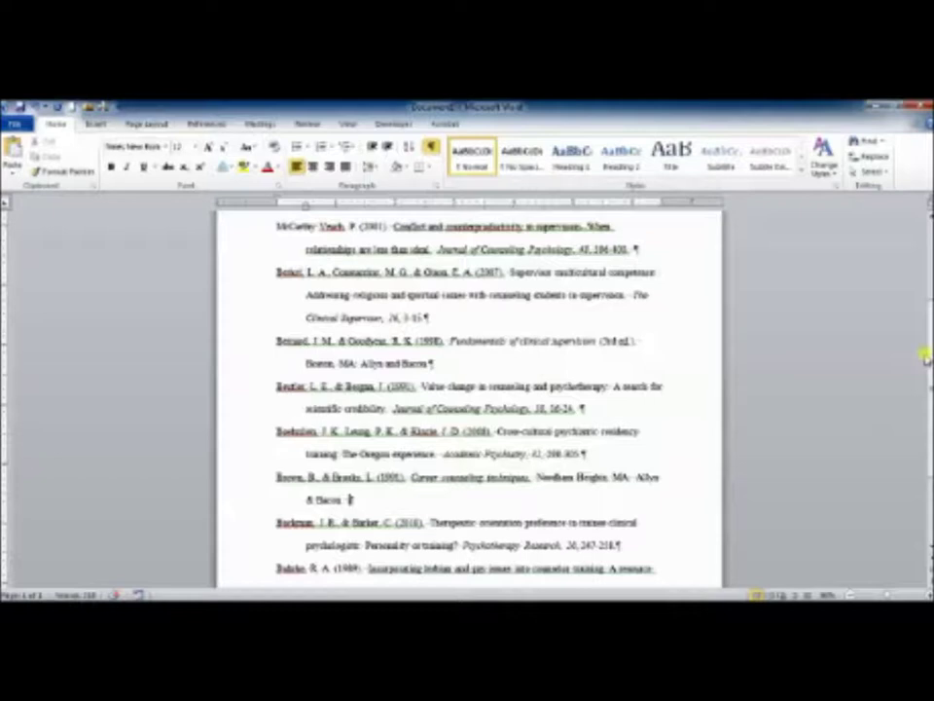